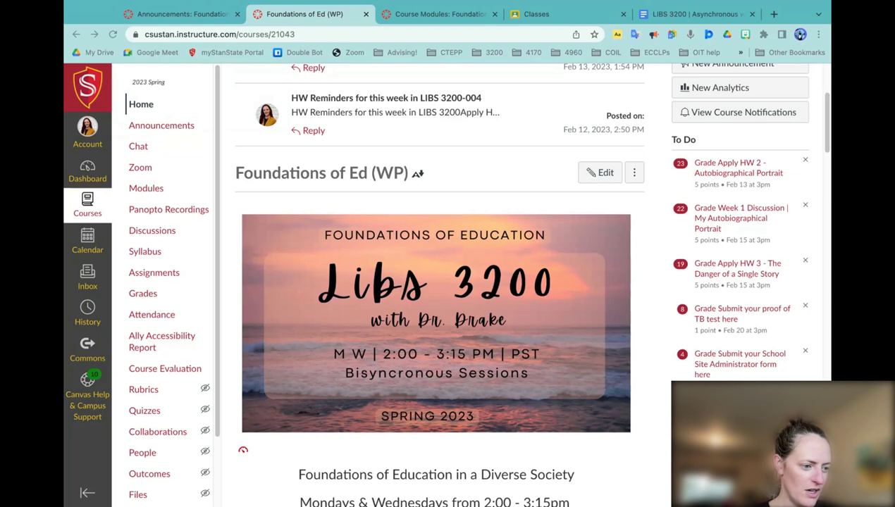
Step: Switch to the Google Classroom class list
left_click(539, 19)
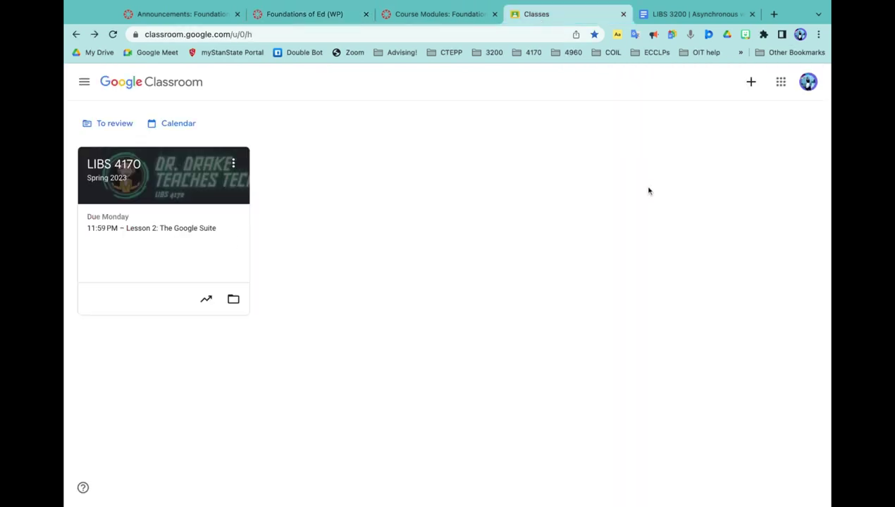
Step: Open Classroom from the Google apps list in a new browser tab, and close that tab again
left_click(774, 14)
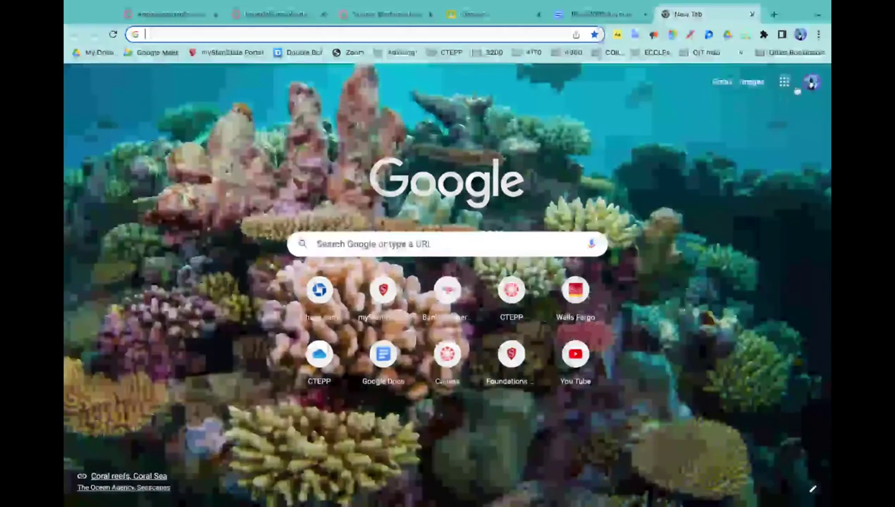
left_click(784, 82)
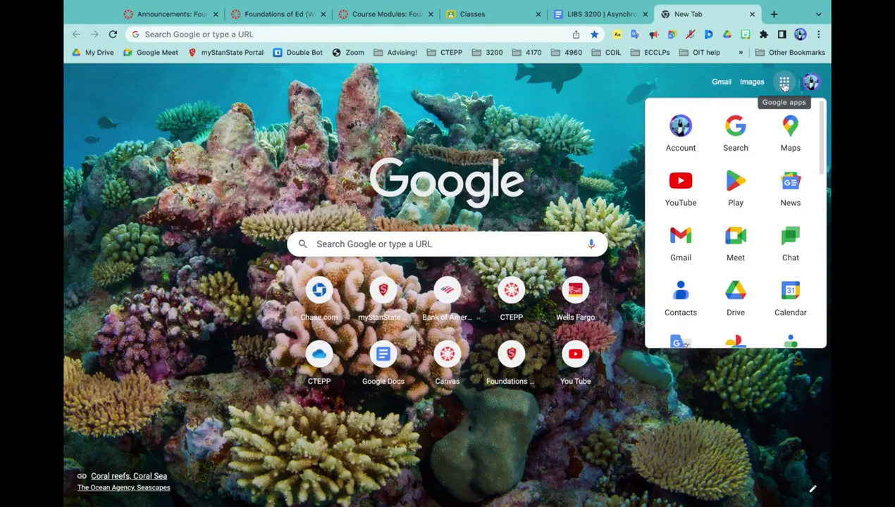
scroll(732, 248, "down", 6)
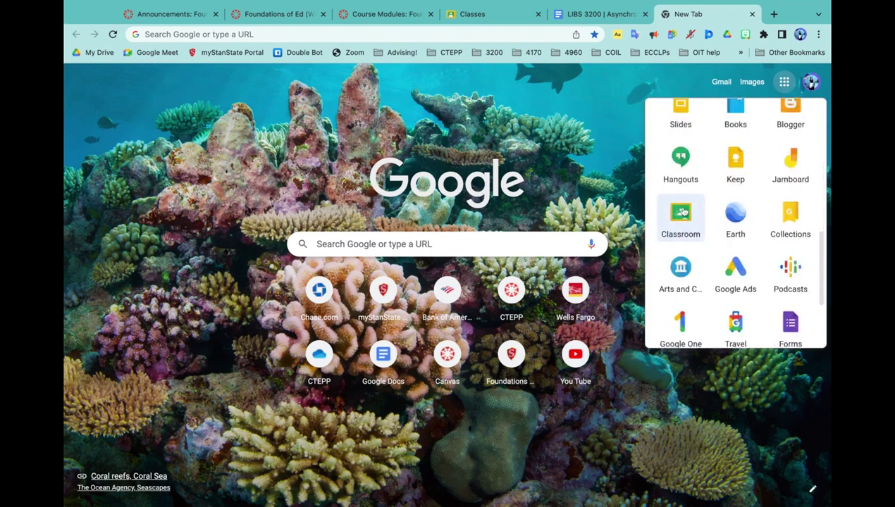
left_click(680, 212)
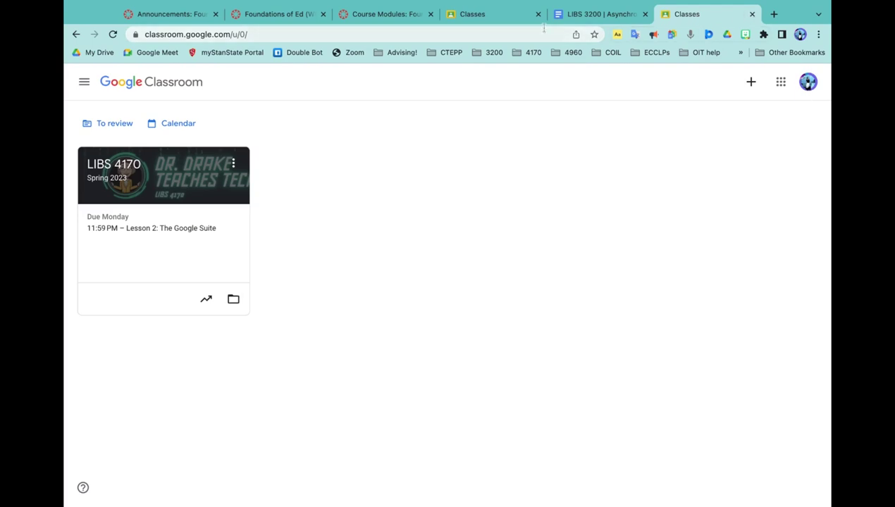
left_click(751, 14)
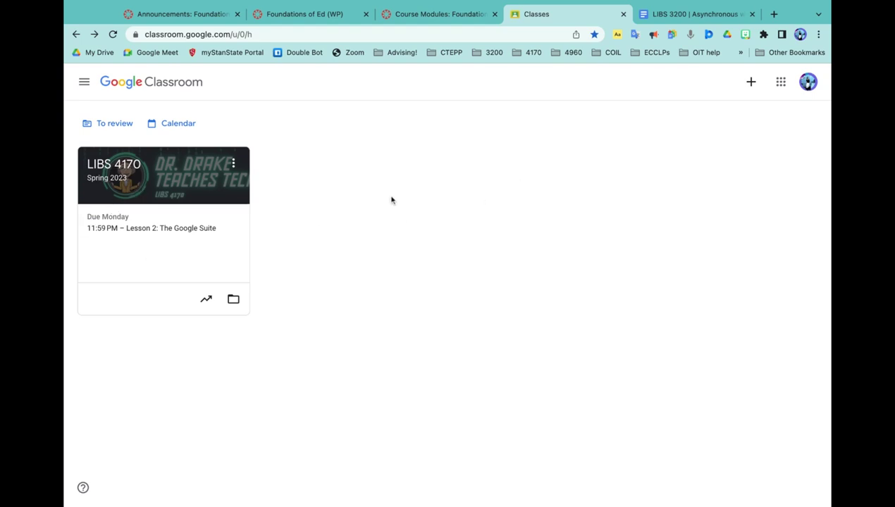
Step: Start creating a new class and acknowledge the notice about using Classroom at a school with students
left_click(751, 83)
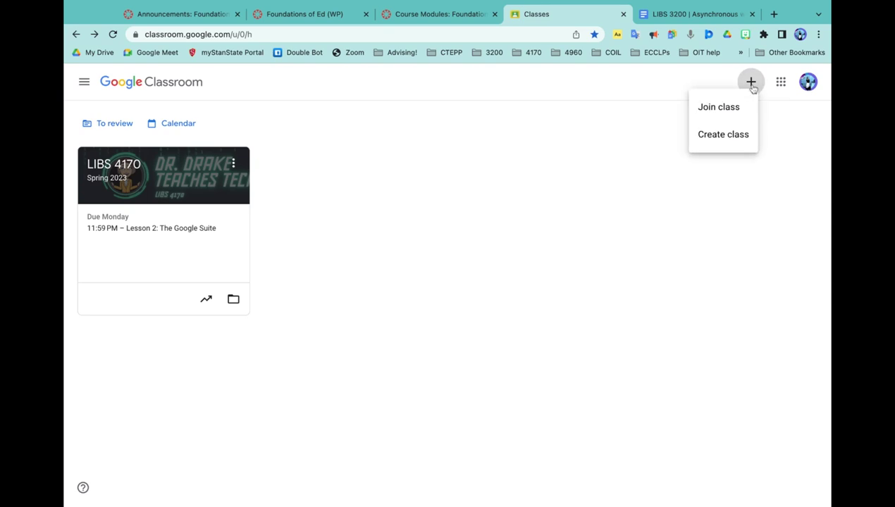
left_click(733, 135)
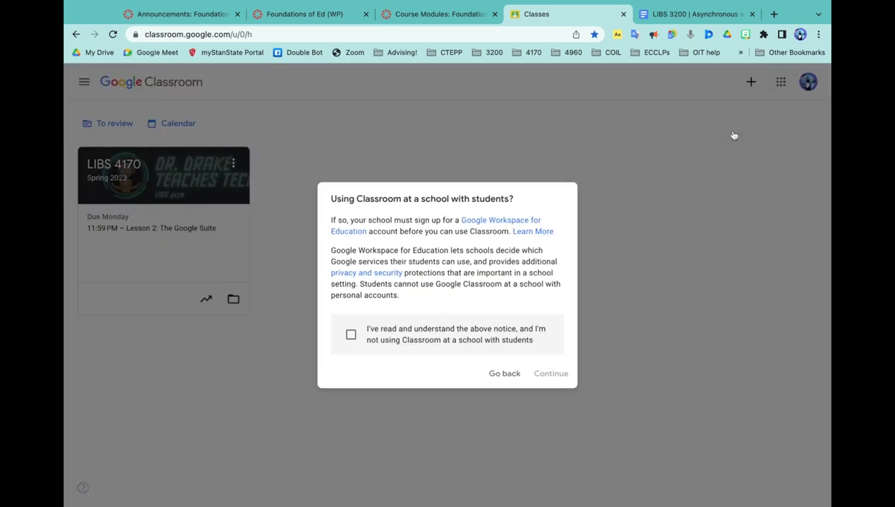
left_click(349, 336)
left_click(559, 379)
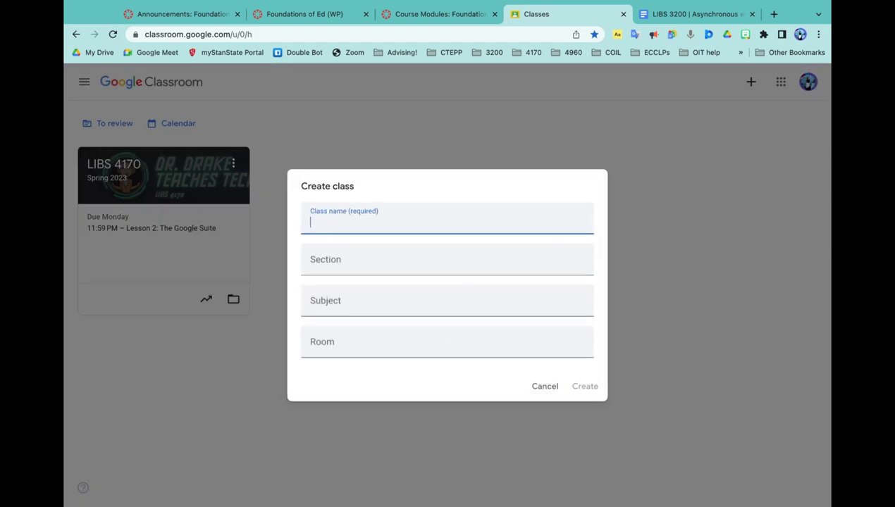
Step: Create the class with the name LIBS 3200 and the section Spring 2023
type("LIBS 3200")
left_click(337, 259)
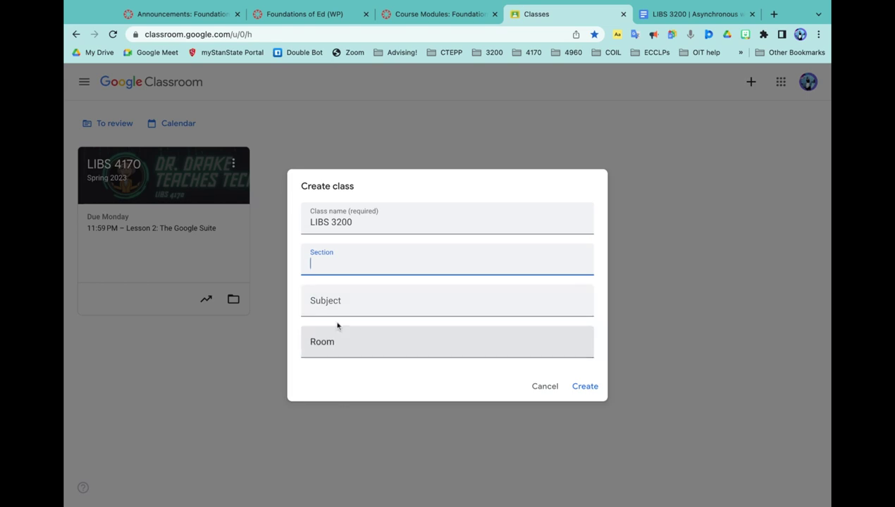
type("Spring")
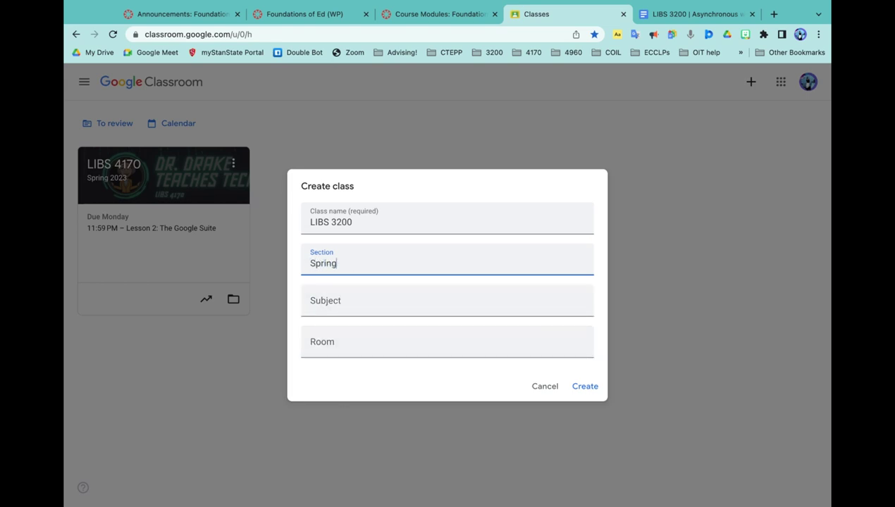
type(" 2023")
left_click(588, 390)
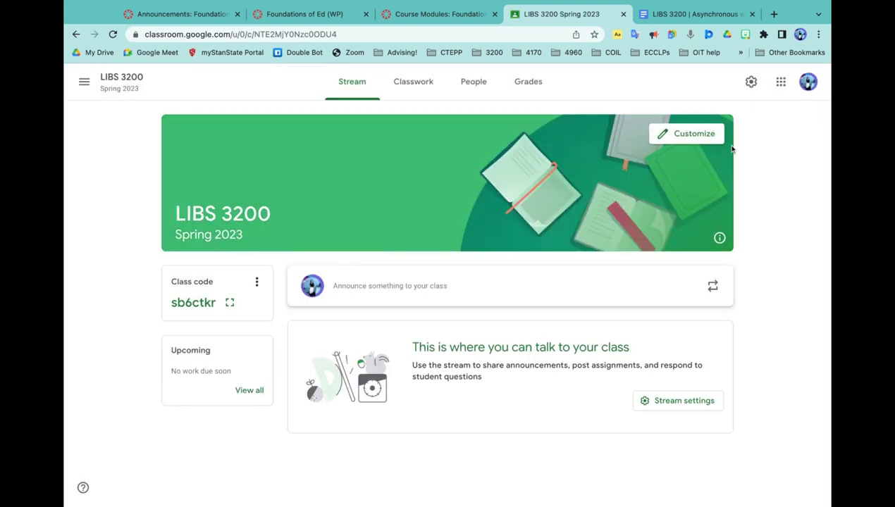
Step: Upload Screen Shot 2023-02-21 at 4.05.55 PM.png from the computer as the class's stream header photo
left_click(694, 134)
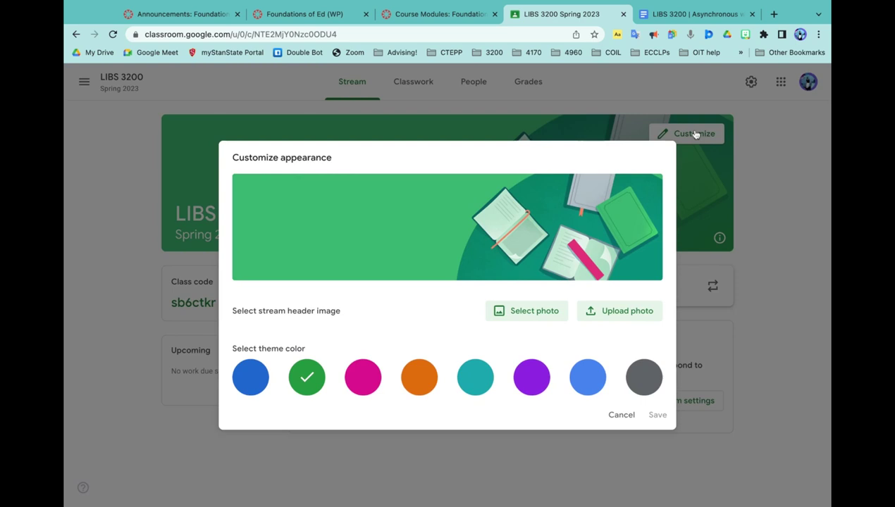
left_click(608, 318)
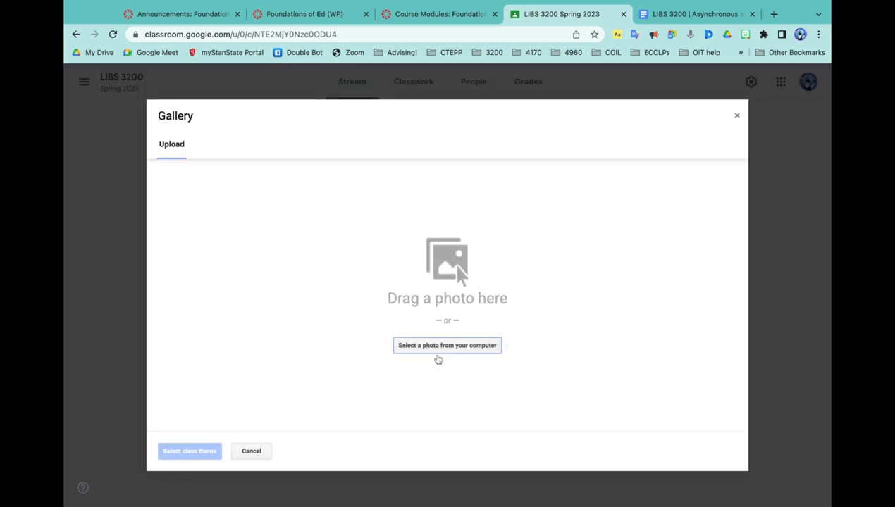
left_click(441, 352)
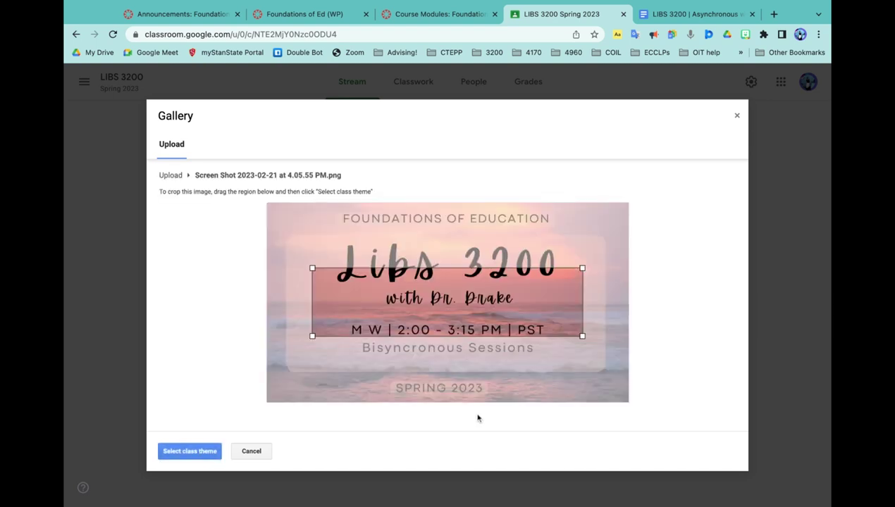
Step: Crop the header photo to its upper part with "Foundations of Education" and "Libs 3200", and save it as the class theme
left_click_drag(464, 306, 425, 240)
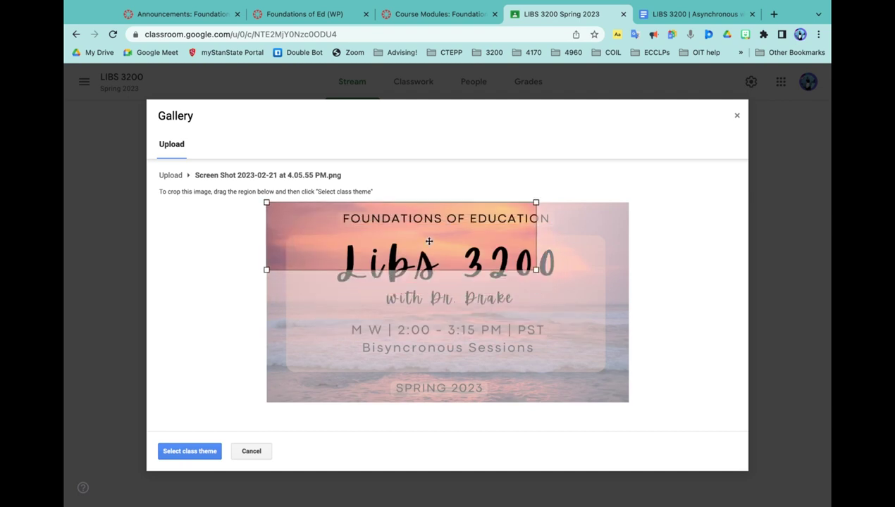
left_click_drag(536, 270, 613, 289)
mouse_move(545, 275)
left_mouse_down()
mouse_move(556, 276)
mouse_move(540, 277)
left_mouse_up()
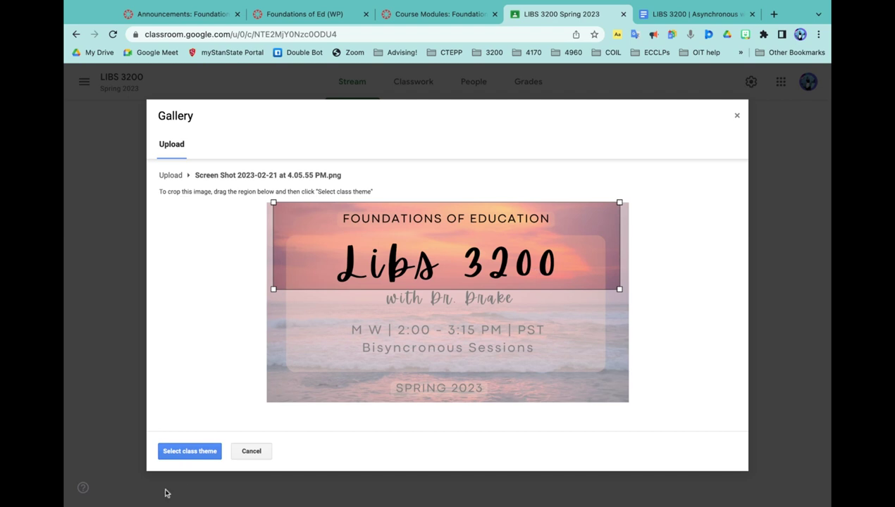
left_click(184, 455)
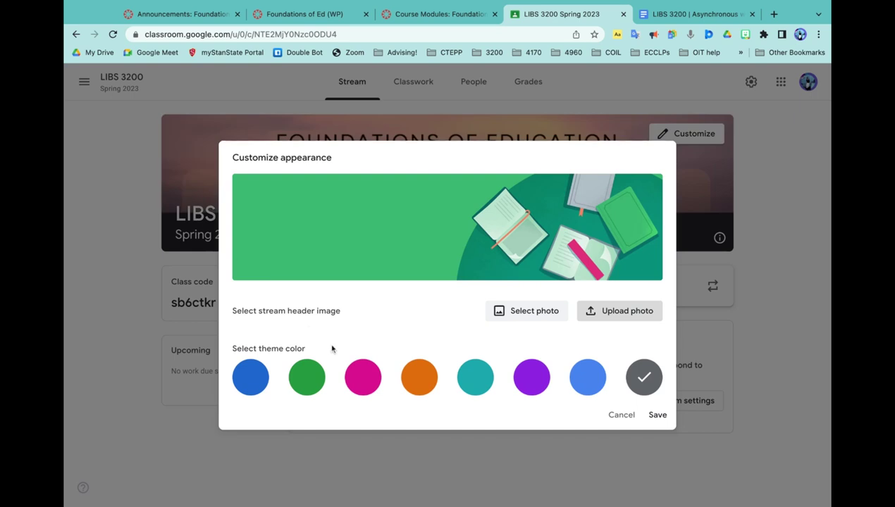
left_click(655, 417)
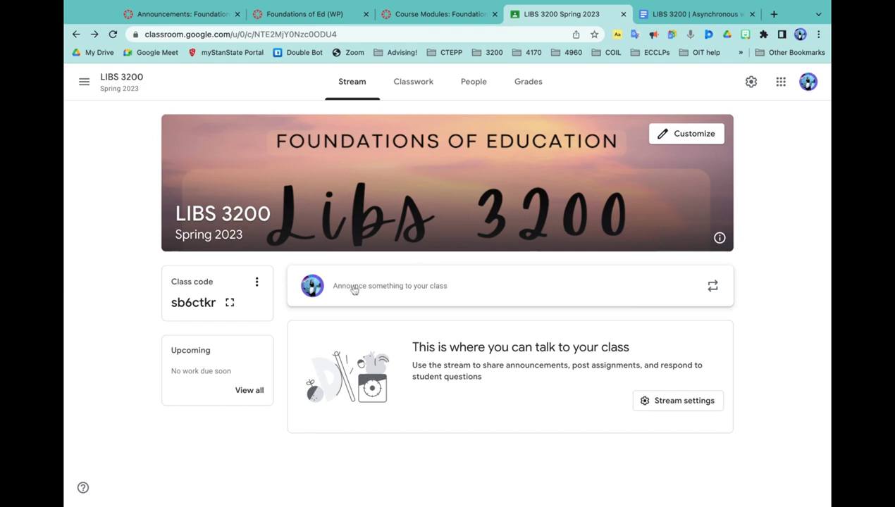
Step: Start a new assignment in the LIBS 3200 classwork
left_click(421, 81)
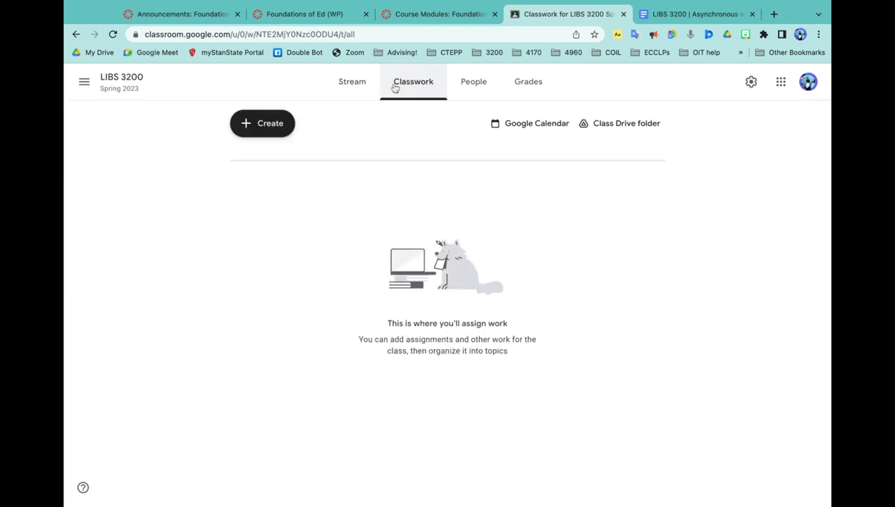
left_click(276, 127)
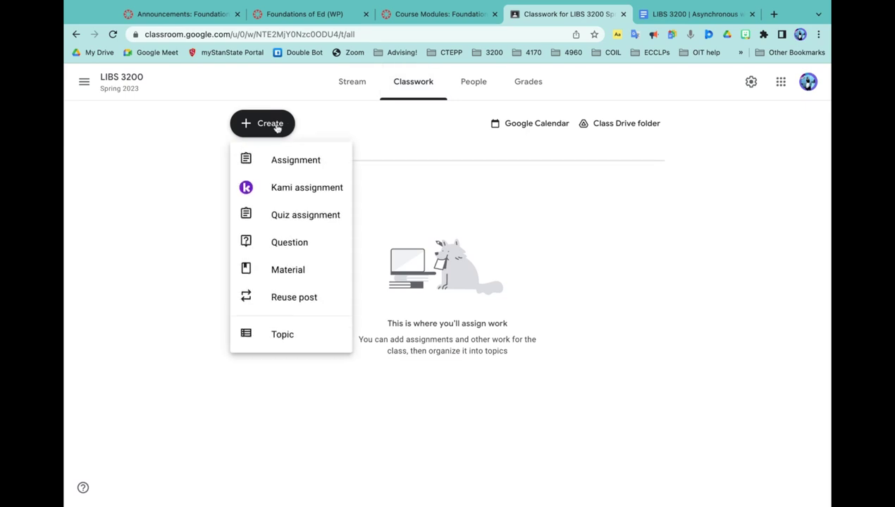
left_click(291, 161)
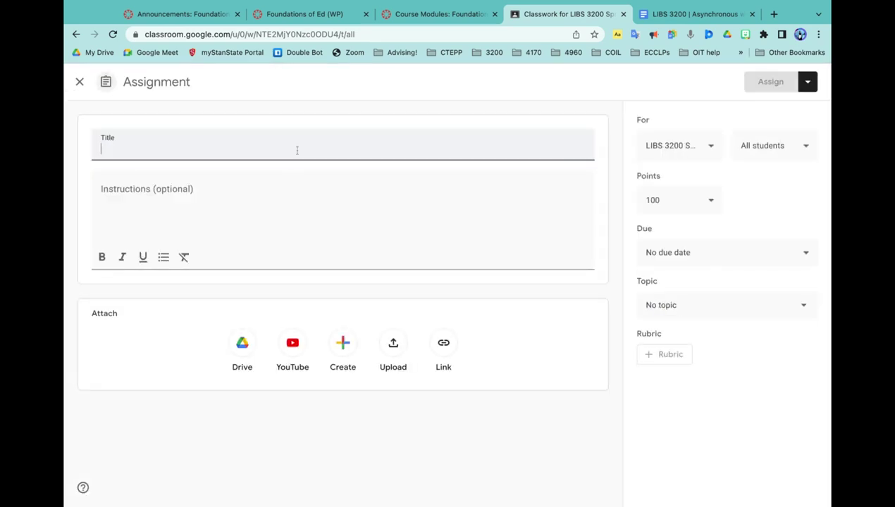
Step: Copy the heading "Research - When is Black history taught in California?" from the Week 3 Google Doc into the assignment's title
left_click(683, 17)
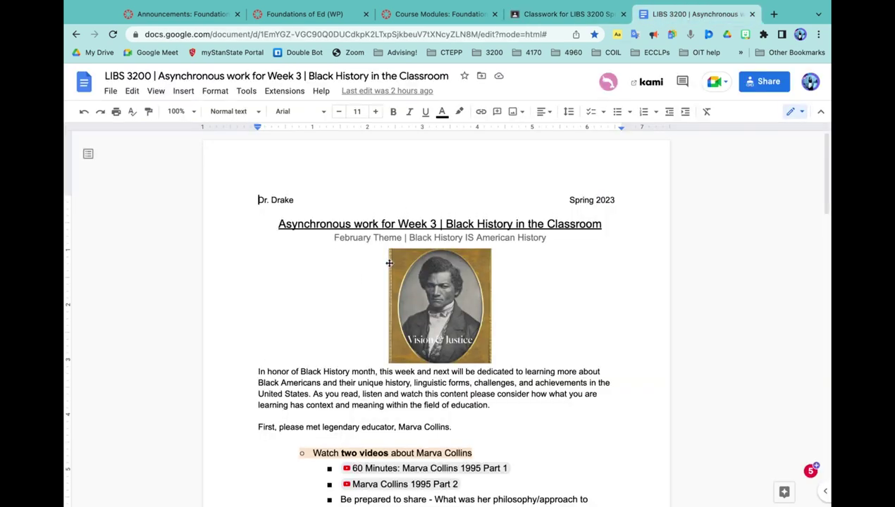
scroll(389, 263, "down", 3)
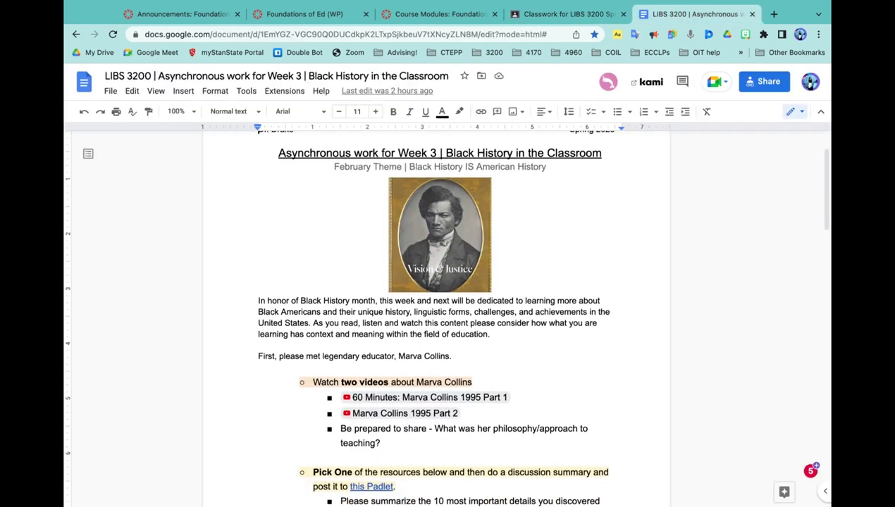
scroll(437, 317, "down", 2)
scroll(437, 317, "up", 4)
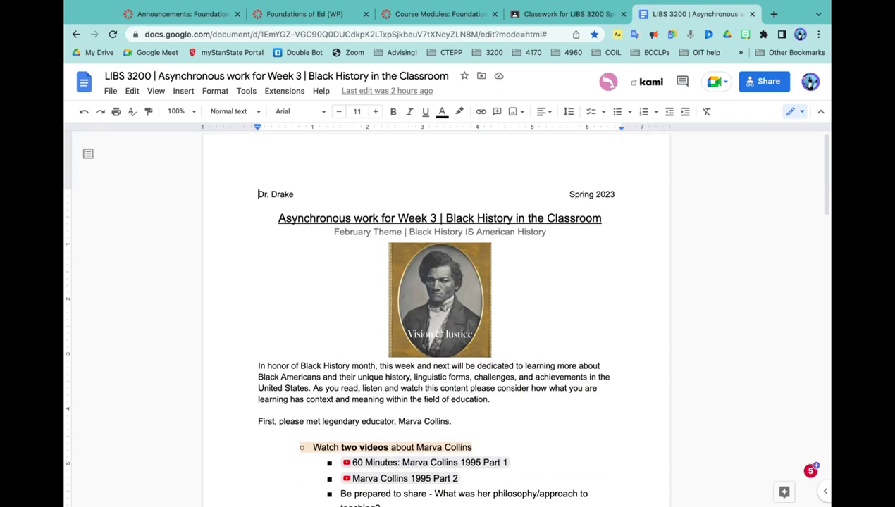
scroll(436, 318, "down", 5)
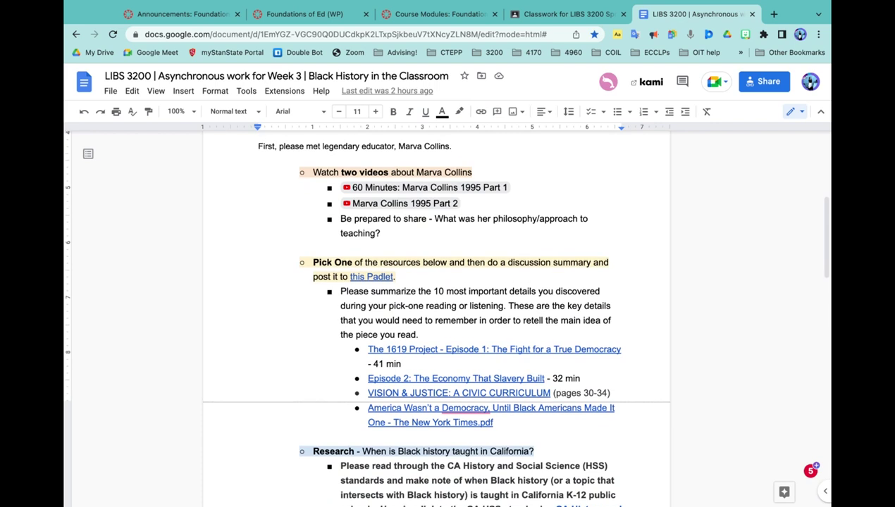
scroll(437, 317, "up", 1)
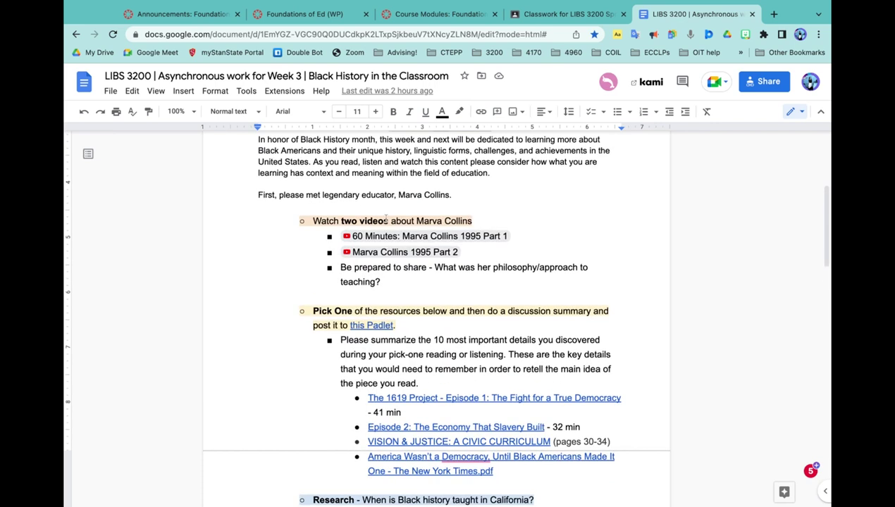
scroll(428, 272, "down", 3)
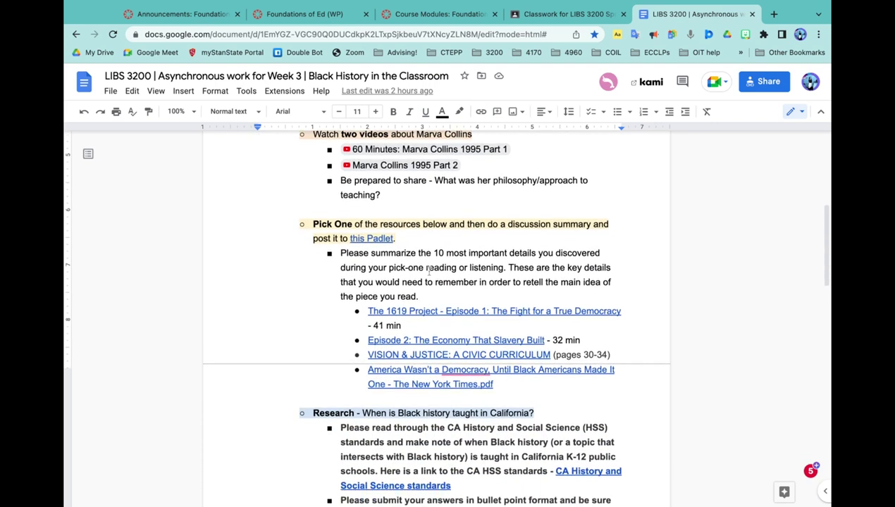
scroll(415, 268, "down", 4)
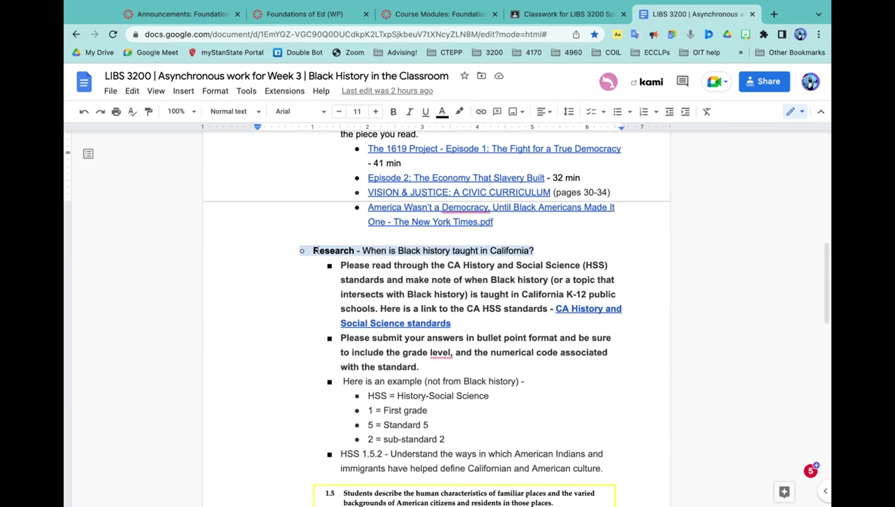
left_click_drag(311, 251, 534, 251)
key("super+c")
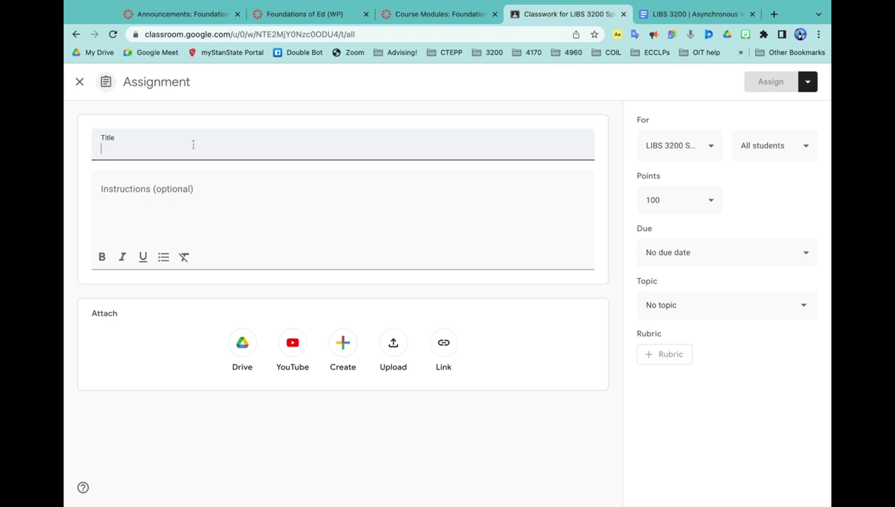
key("super+v")
Step: Copy the document's first Research bullet, about reading the CA History and Social Science standards, into the assignment's instructions
left_click(260, 236)
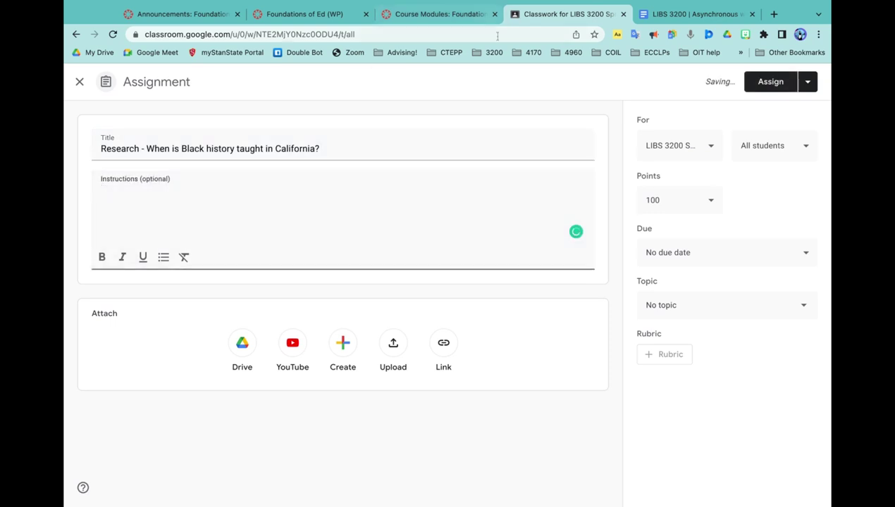
left_click(689, 17)
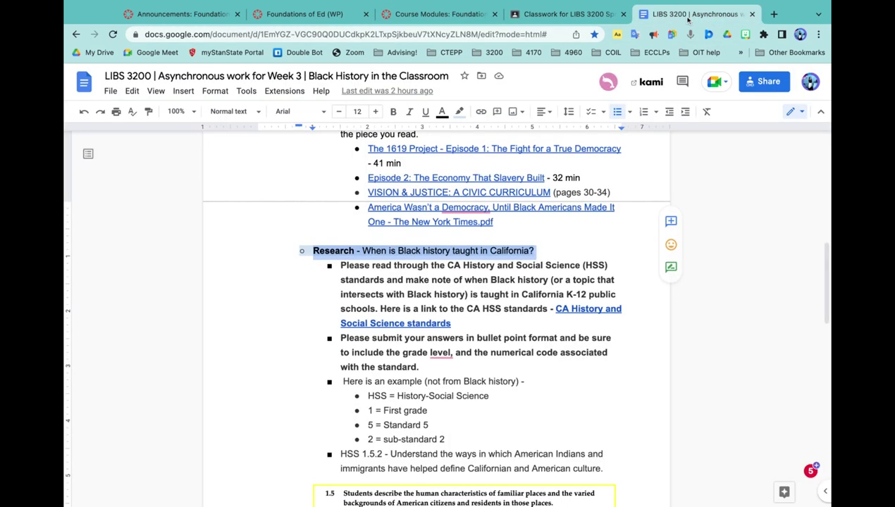
left_click(342, 266)
key("shift+Down")
key("shift+Down")
key("shift+Down")
key("shift+Down")
key("shift+Down")
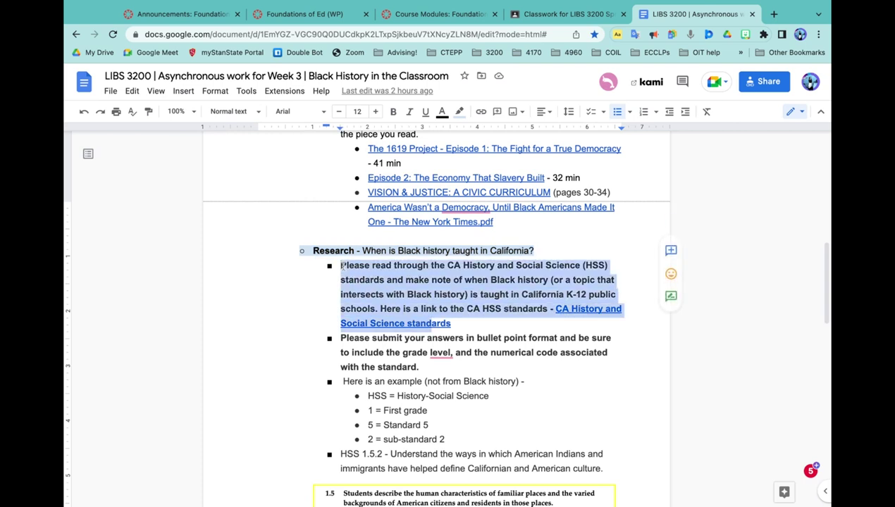
key("shift+Up")
key("shift+Down")
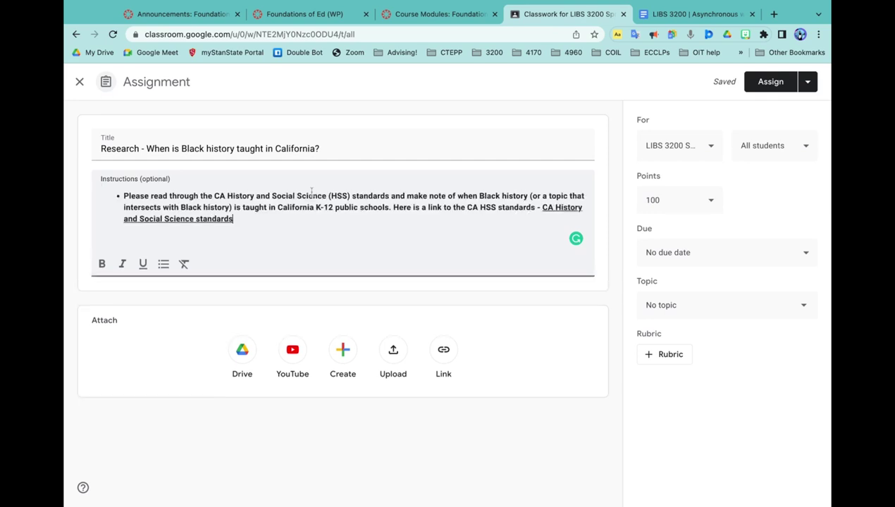
left_click(182, 222)
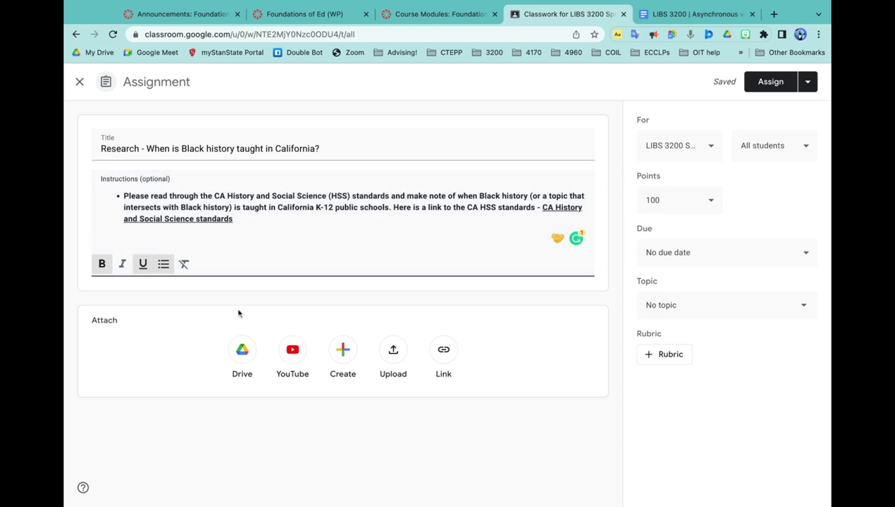
Step: Copy the CA History and Social Science standards link address from the Google Doc and attach it to the assignment as a link
left_click(678, 23)
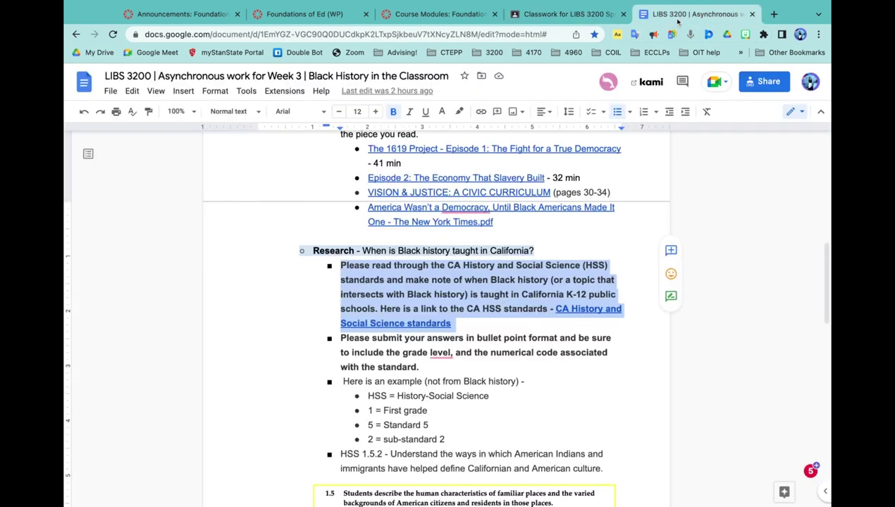
left_click(561, 316)
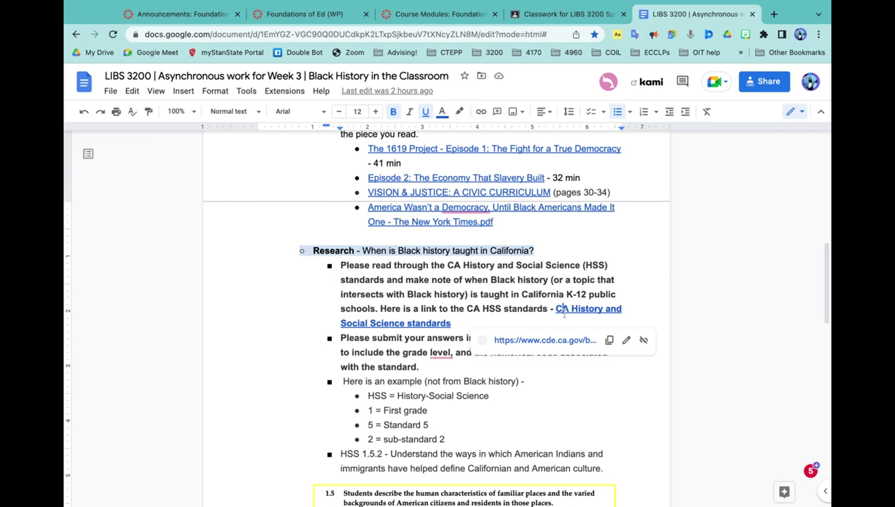
left_click(610, 342)
left_click(570, 17)
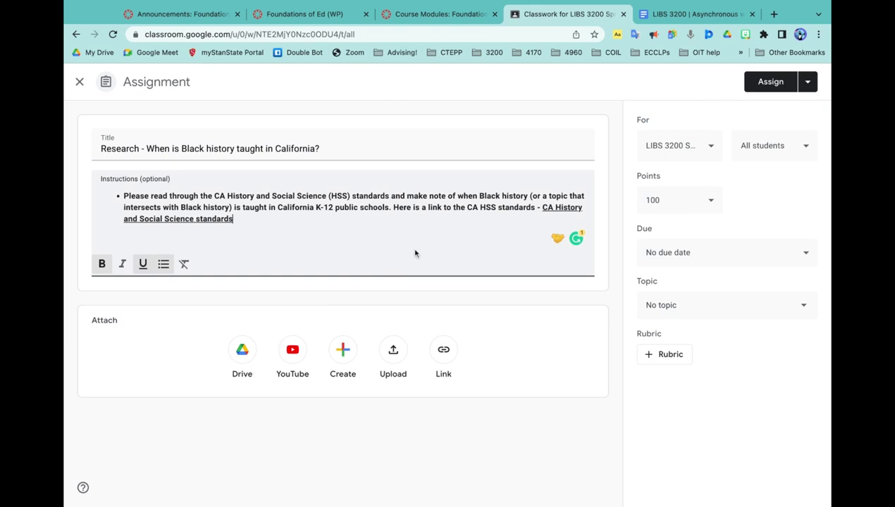
left_click(444, 352)
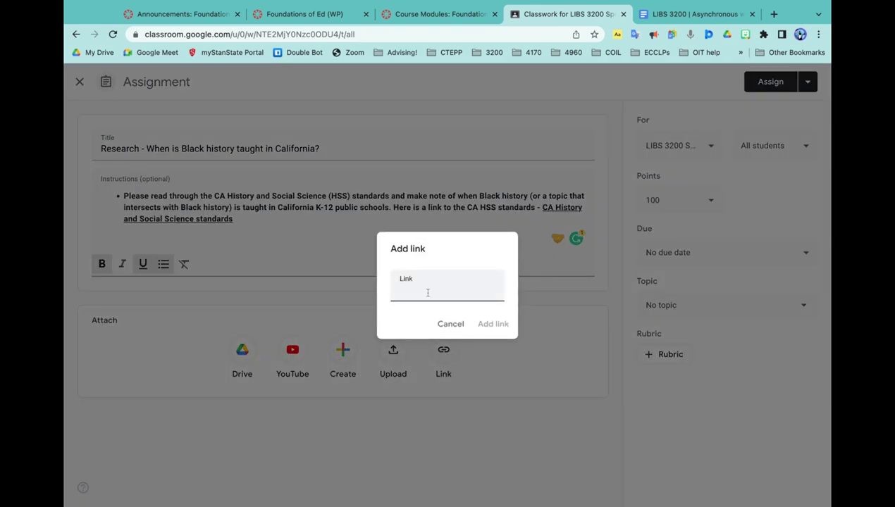
key("ctrl+v")
left_click(491, 324)
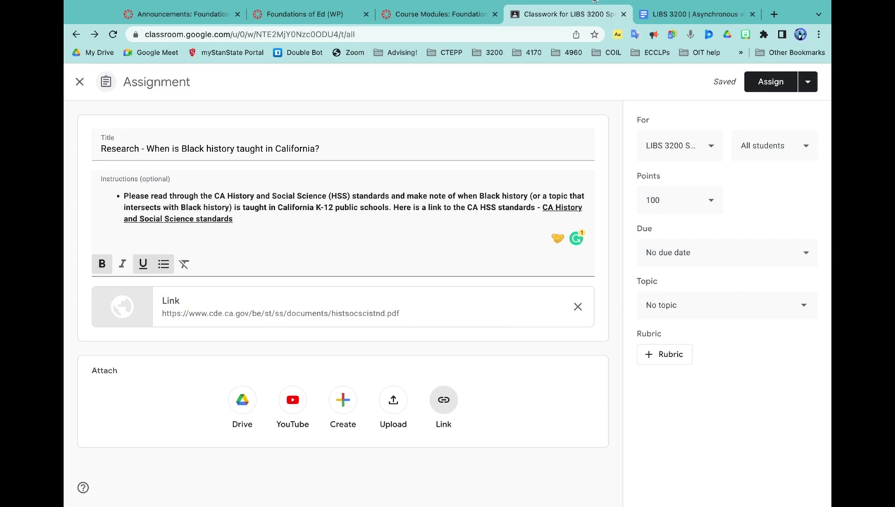
Step: Copy the remaining Research bullets, from "Please submit your answers" through HSS 1.5.2, from the Google Doc into the assignment's instructions below the first bullet
left_click(702, 19)
scroll(486, 322, "down", 2)
left_click(341, 243)
key("shift+Down")
key("shift+Down")
key("shift+Down")
key("shift+Down")
key("shift+Down")
key("shift+Down")
key("shift+Down")
key("shift+Down")
key("shift+Down")
key("shift+Down")
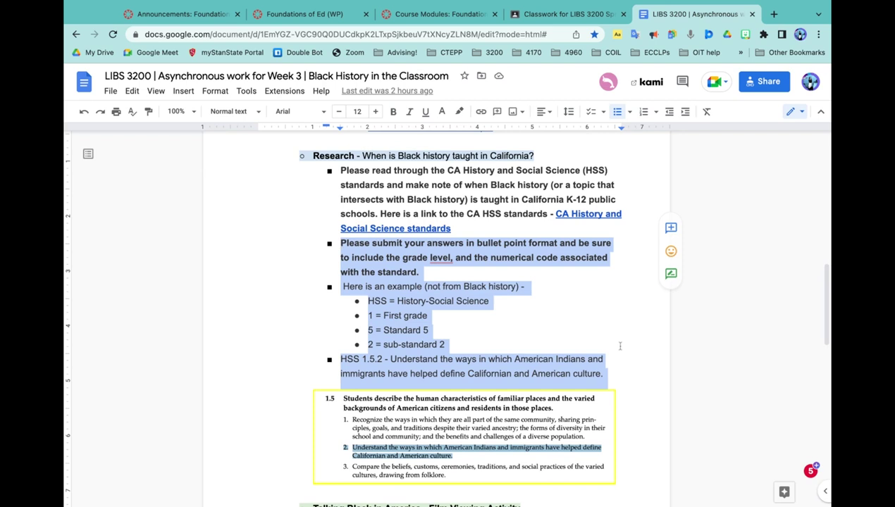
left_click(561, 15)
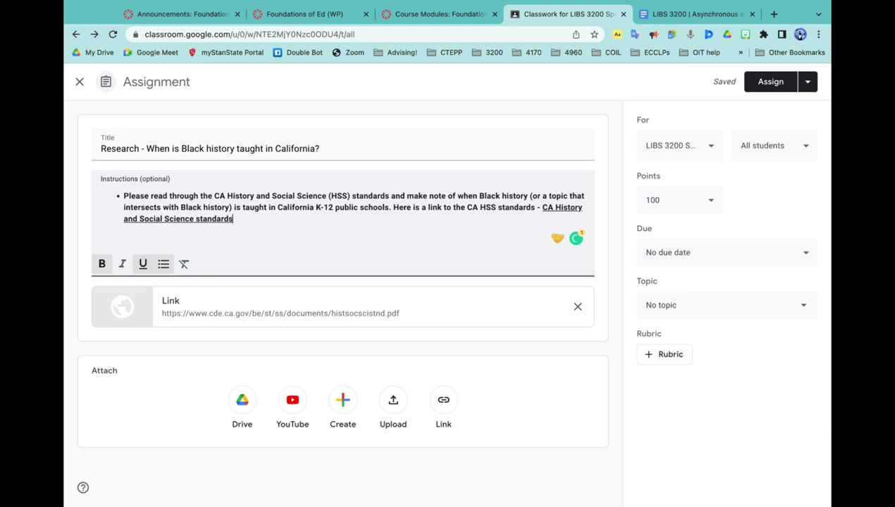
key("Return")
key("ctrl+v")
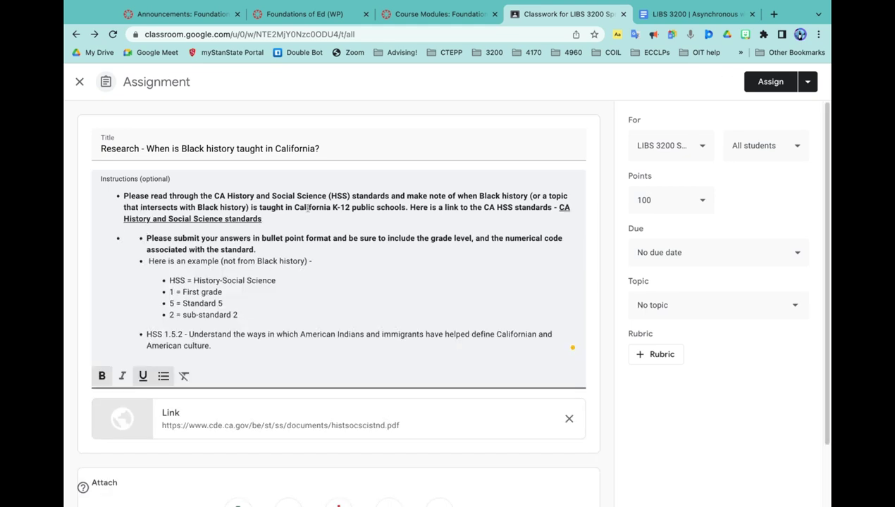
left_click(136, 239)
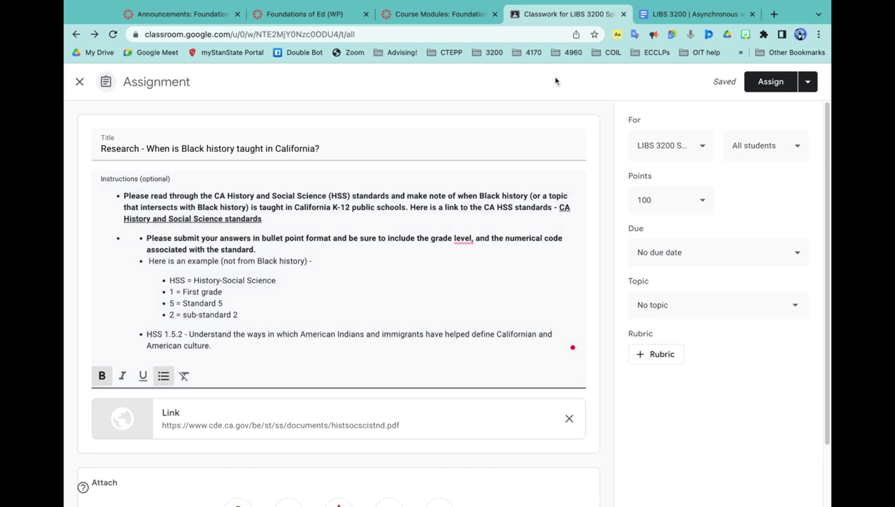
Step: Add "(see attached)." after "CA History and Social Science standards" in the first instruction bullet
left_click(298, 218)
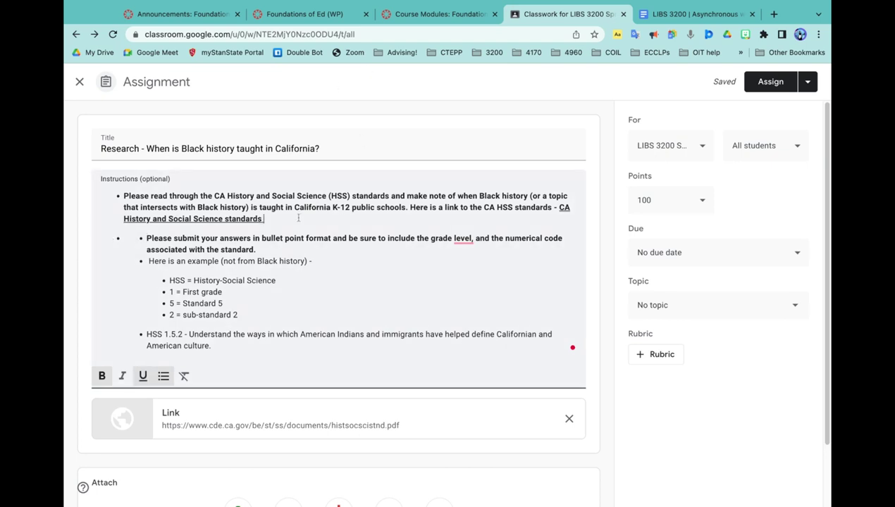
type("(see atat")
key("BackSpace")
type("ached)")
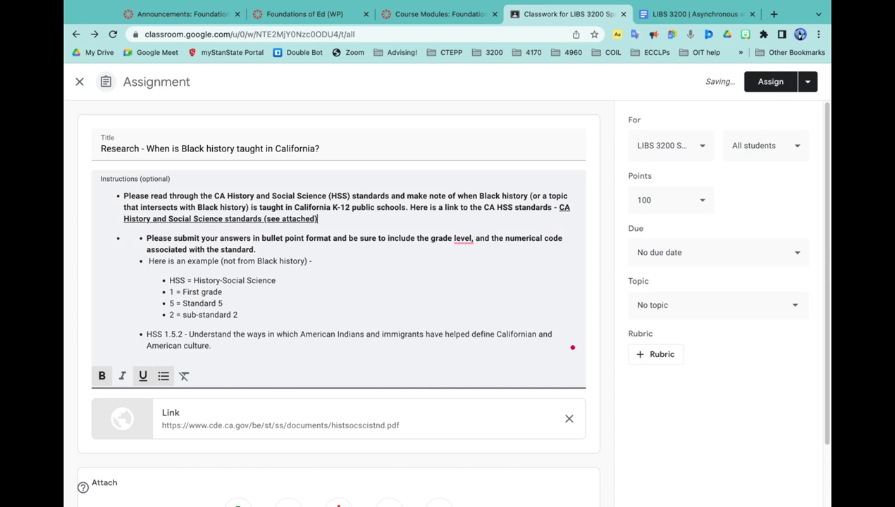
type(".")
scroll(555, 113, "down", 1)
left_click(667, 22)
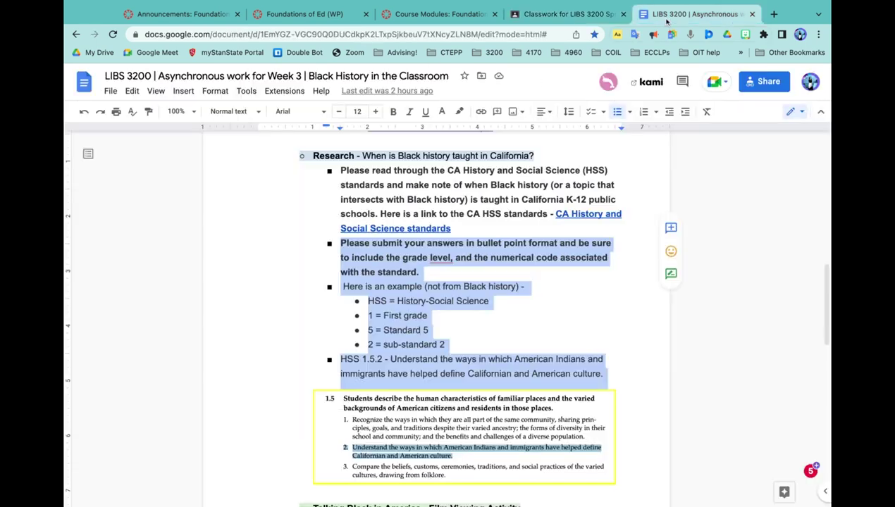
scroll(311, 277, "down", 2)
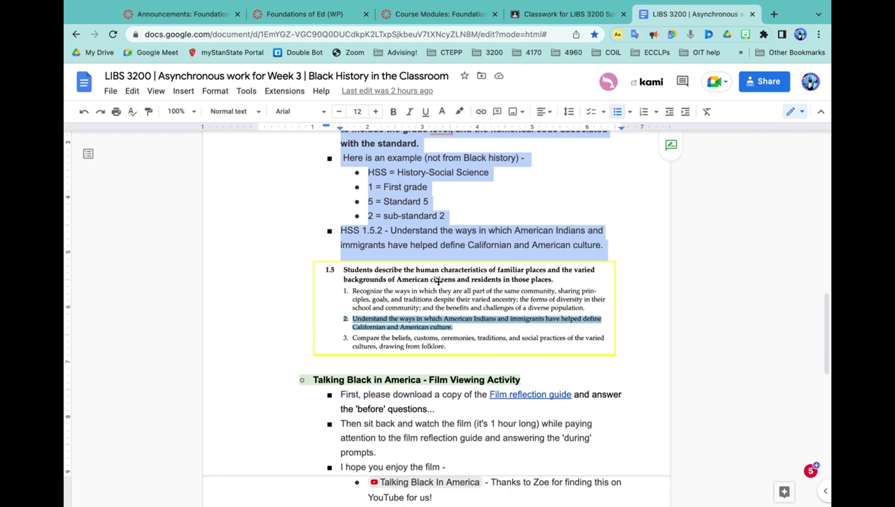
left_click(435, 289)
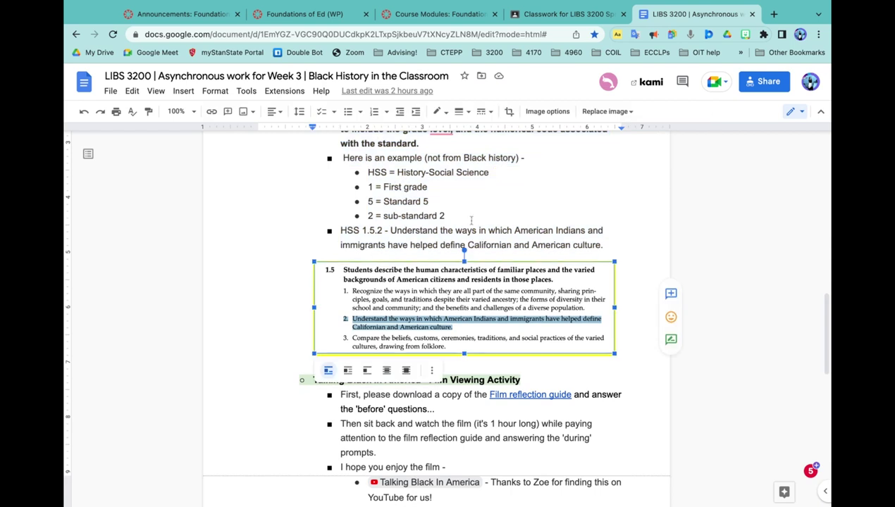
left_click(570, 14)
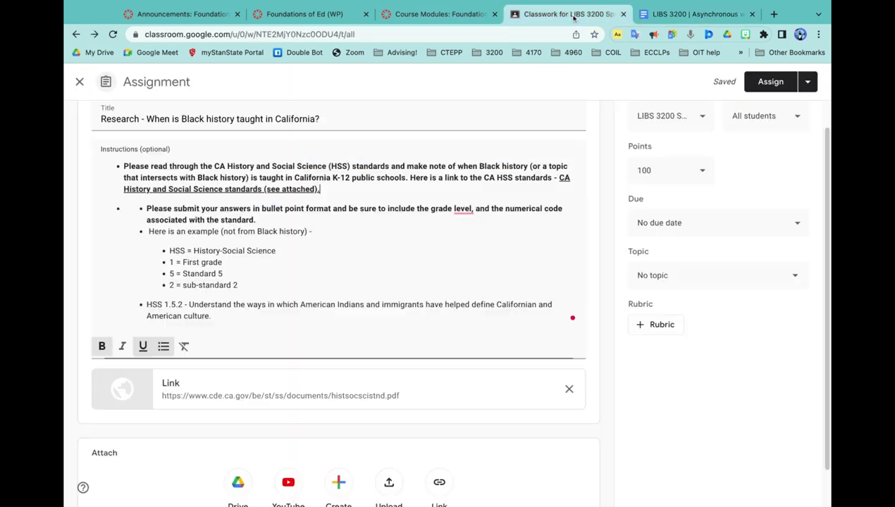
scroll(297, 272, "down", 1)
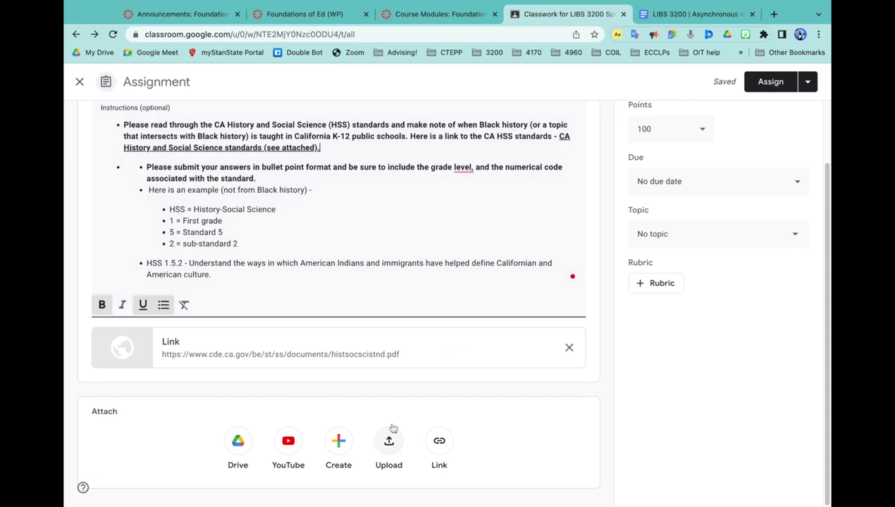
Step: Capture the 1.5 standards excerpt in the Google Doc and upload "Screen Shot 2023-02-21 at 4.10.37 PM.png" to the assignment
left_click(693, 15)
left_click(246, 214)
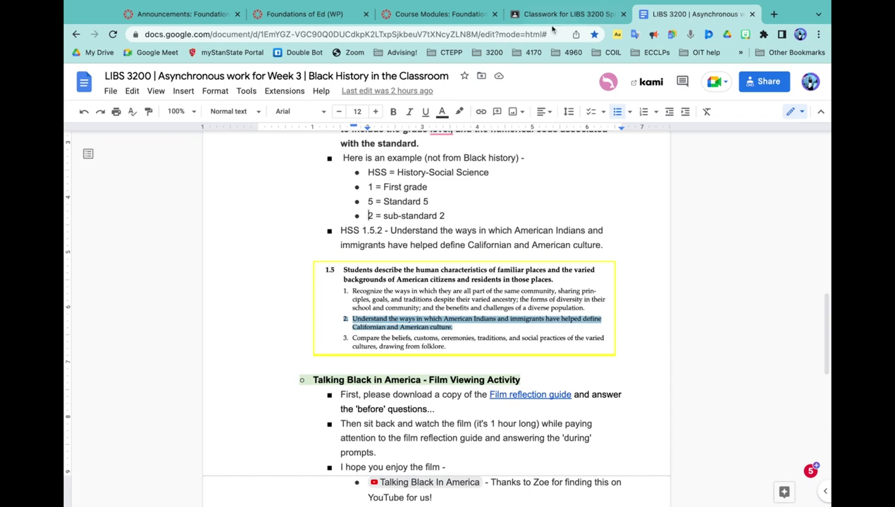
left_click(563, 15)
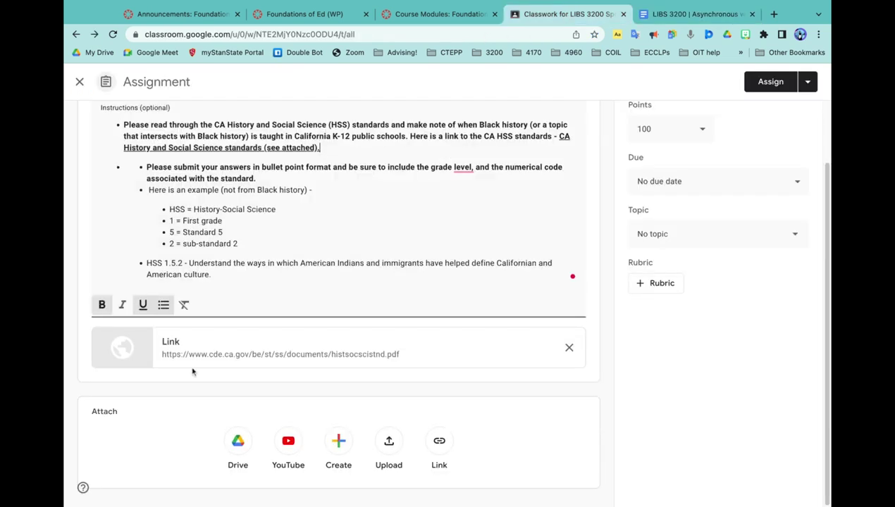
left_click(388, 445)
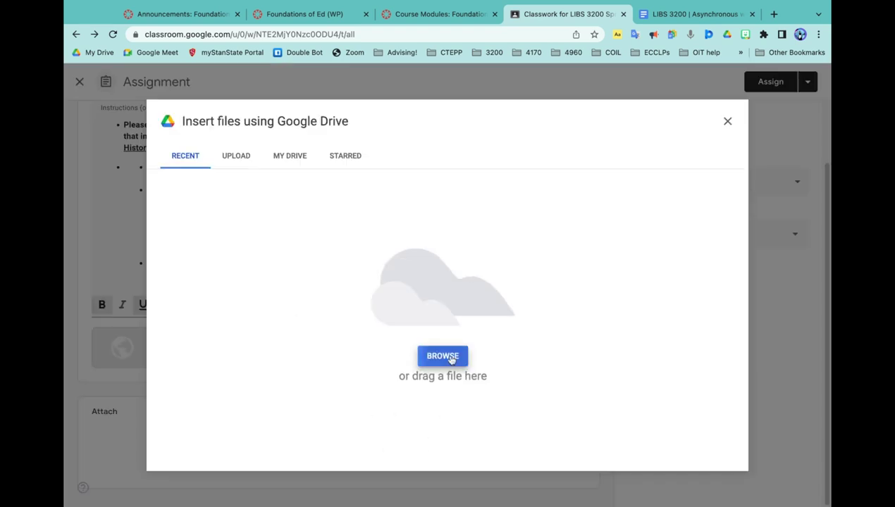
left_click(452, 359)
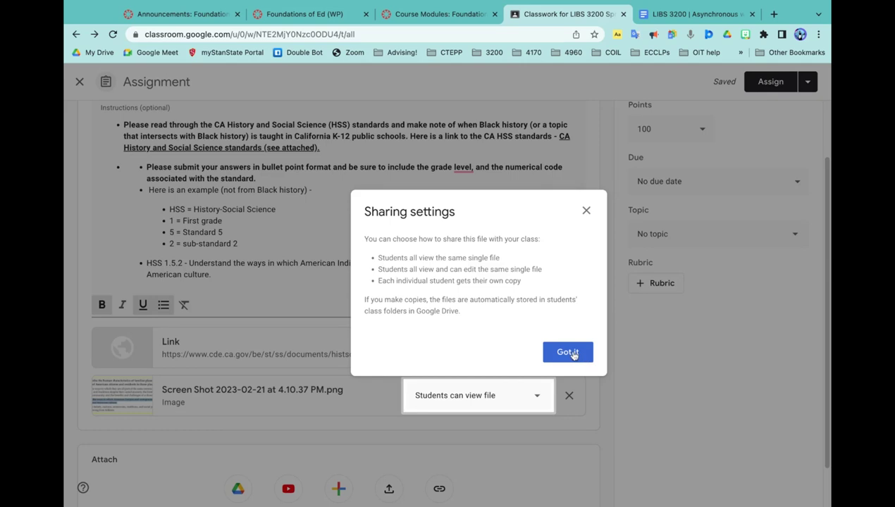
left_click(567, 352)
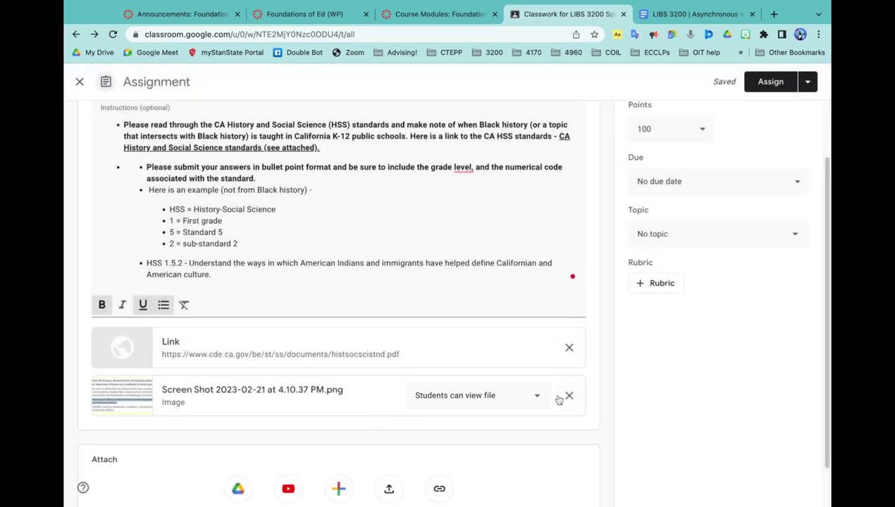
Step: Review the screenshot's sharing options, keeping "Students can view file", and check the attached histsocscistnd.pdf link
left_click(538, 398)
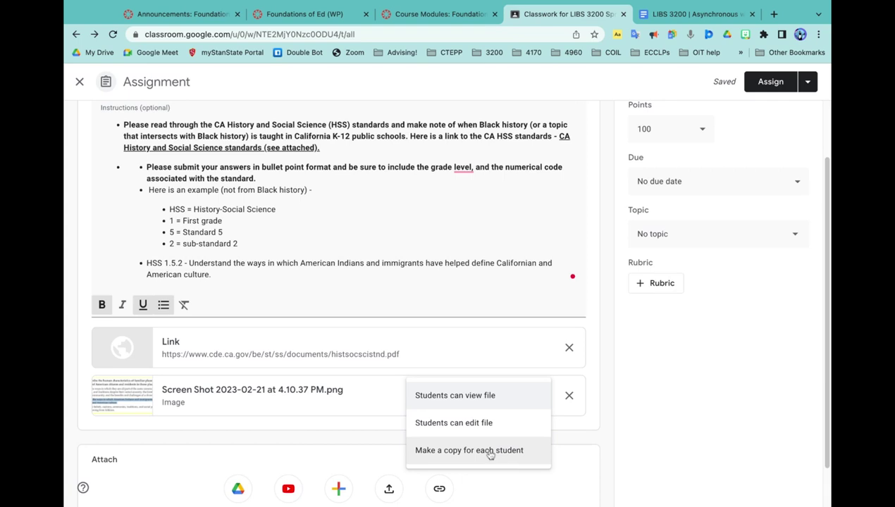
left_click(473, 395)
left_click(190, 344)
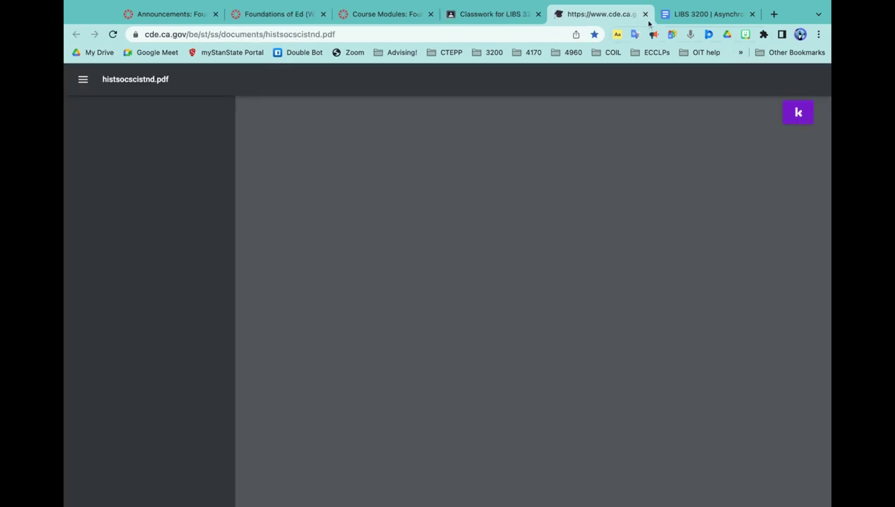
left_click(645, 14)
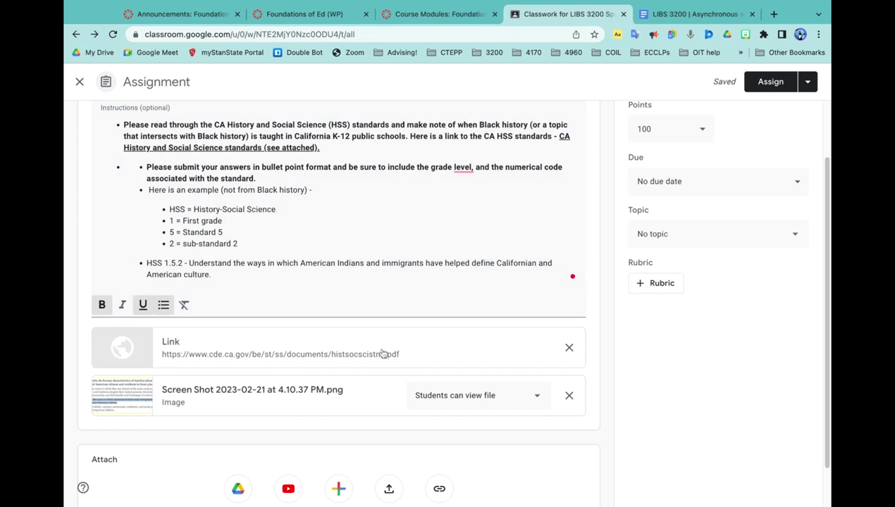
scroll(335, 196, "down", 1)
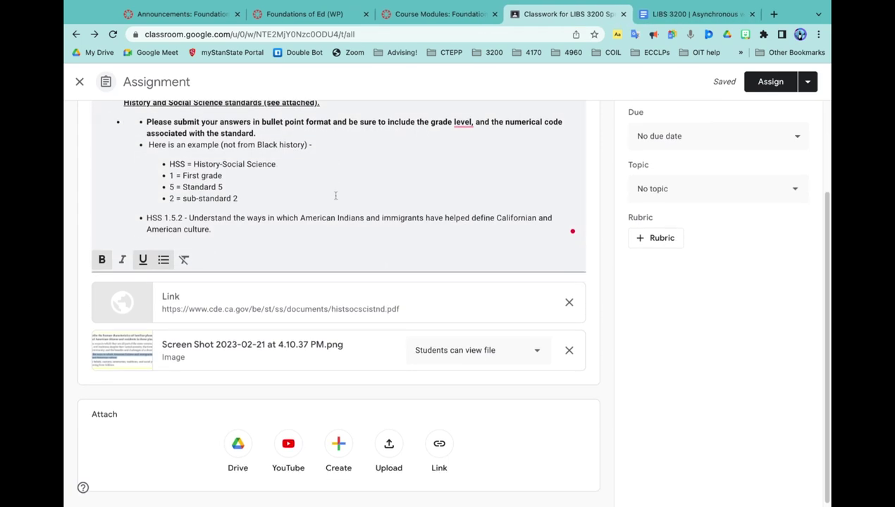
Step: Set the assignment's points to 5
scroll(336, 194, "up", 3)
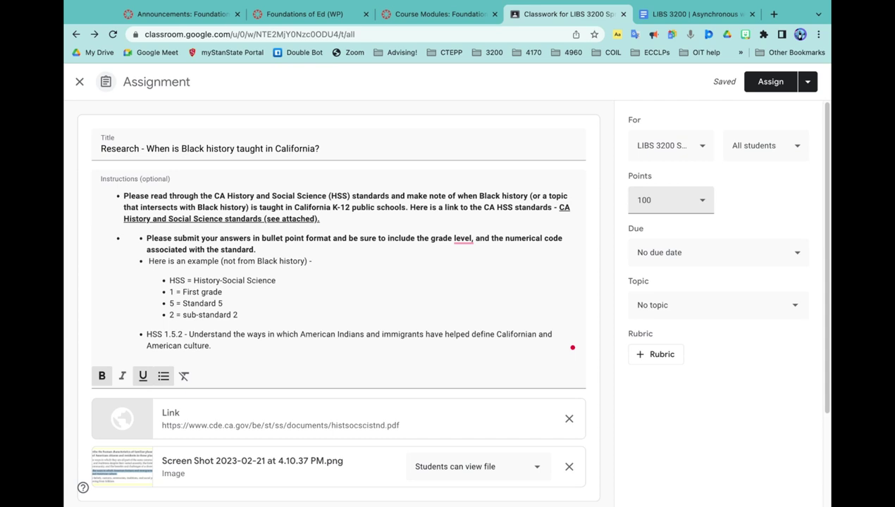
left_click(669, 200)
left_click(654, 233)
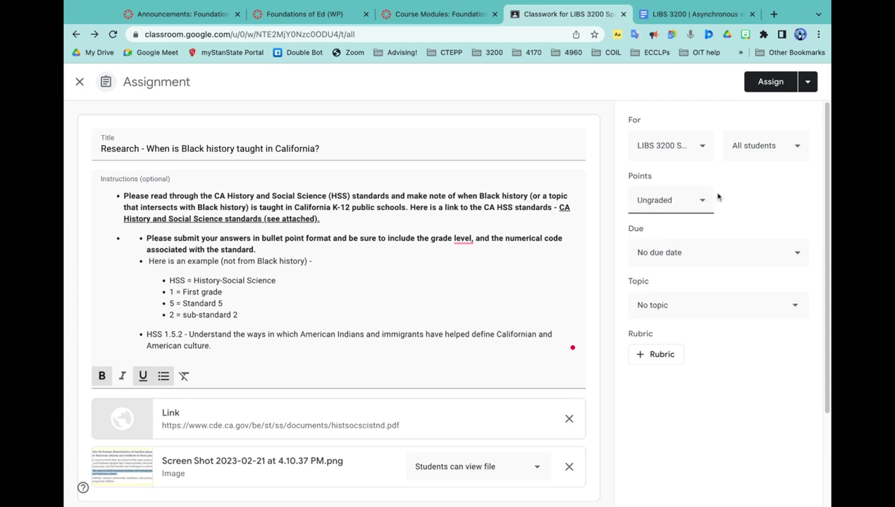
left_click_drag(675, 201, 629, 201)
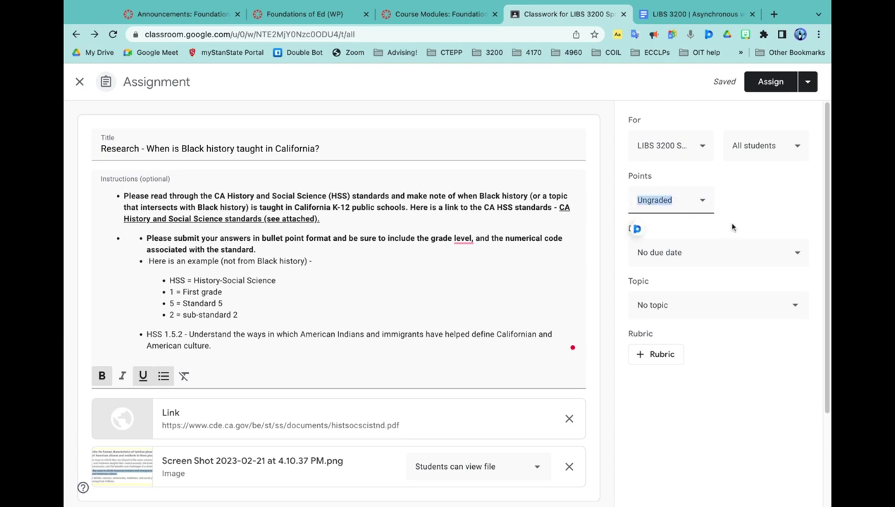
type("5")
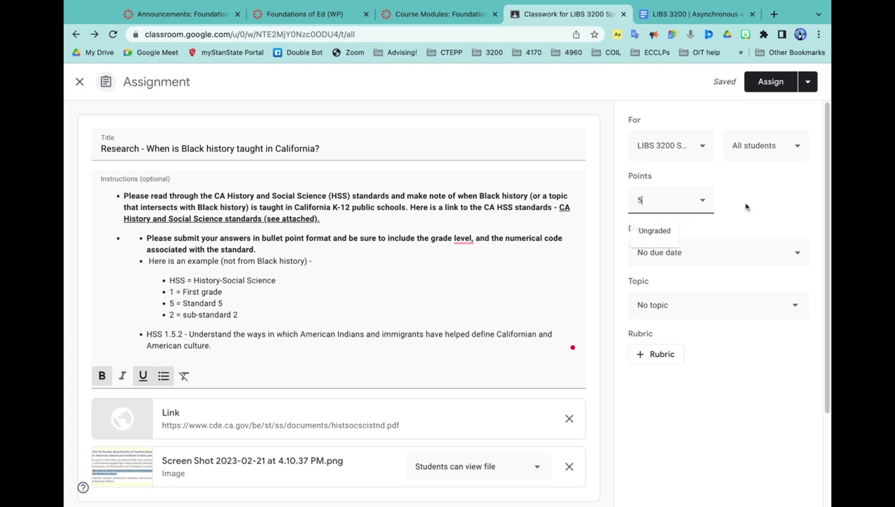
left_click(753, 202)
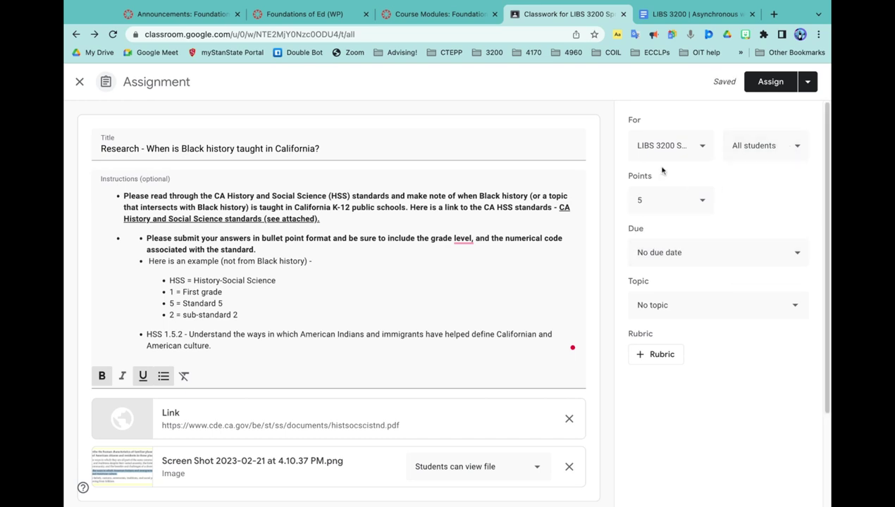
Step: Set the assignment's due date to Feb 27, 2023 at 1:00 PM
left_click(690, 255)
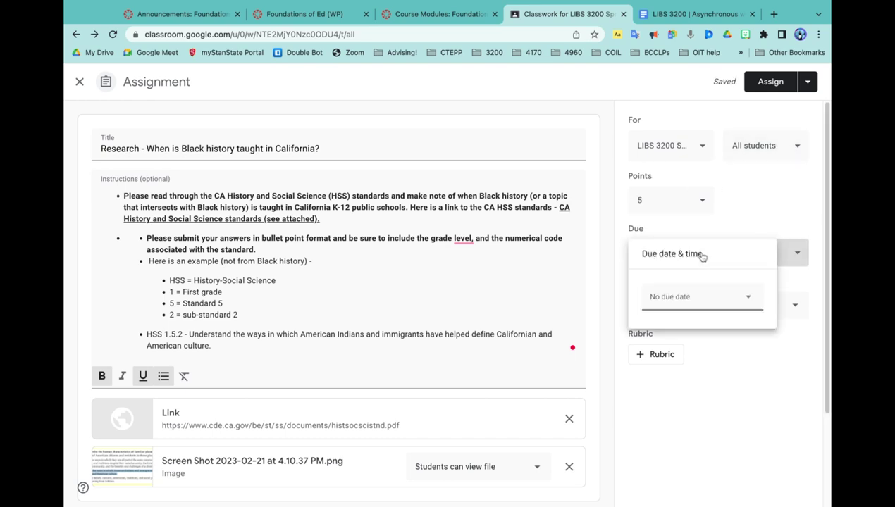
left_click(735, 301)
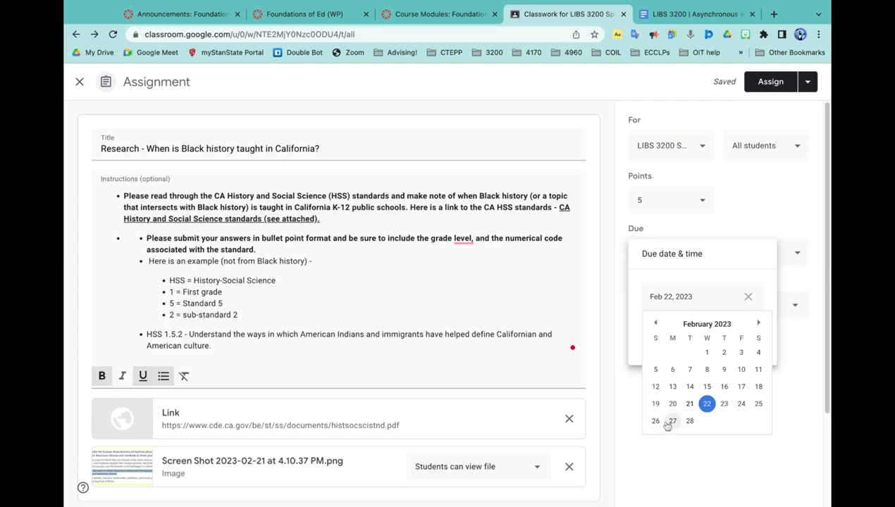
left_click(670, 422)
left_click(701, 336)
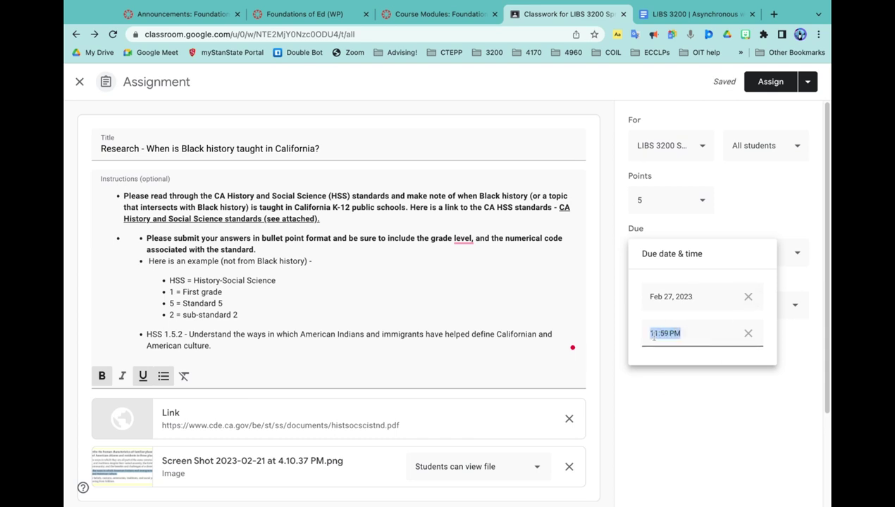
left_click_drag(653, 337, 649, 335)
type("1")
type("00")
left_click(688, 375)
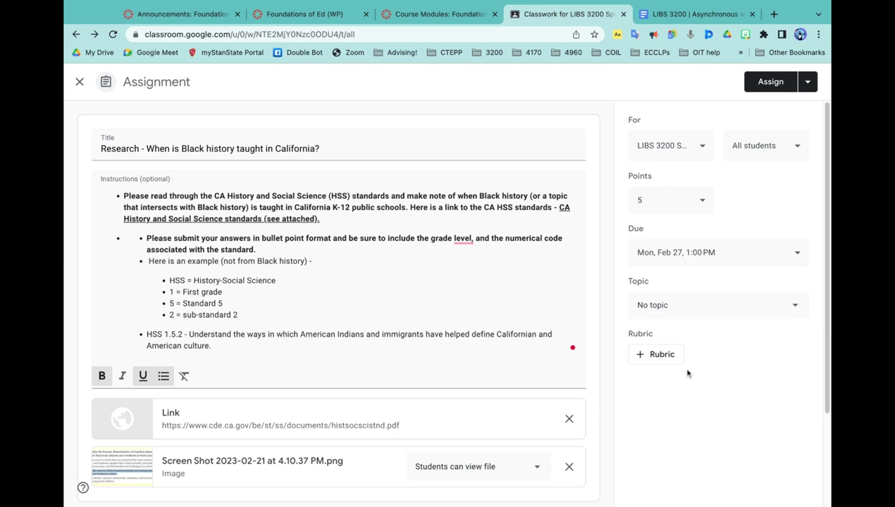
Step: Create a topic for the assignment from the Google Doc's heading and subtitle, "Black History in the Classroom February Theme | Black History IS American History"
left_click(771, 303)
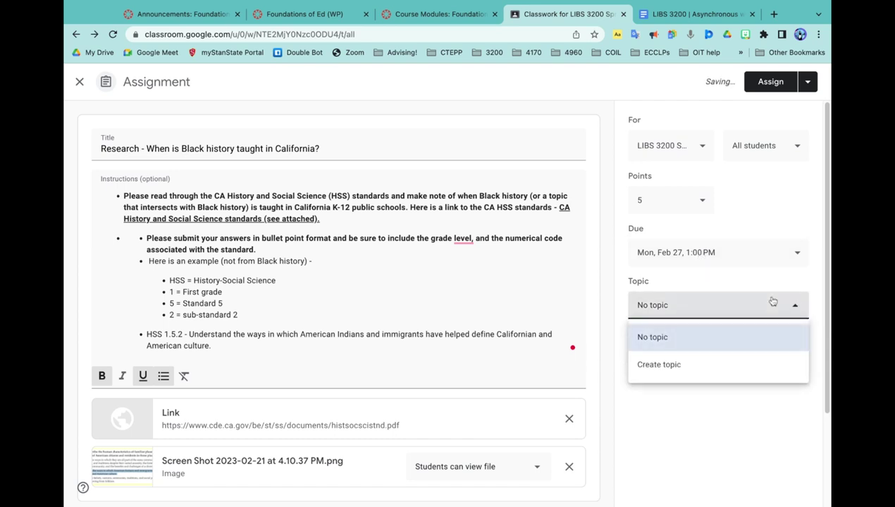
left_click(663, 366)
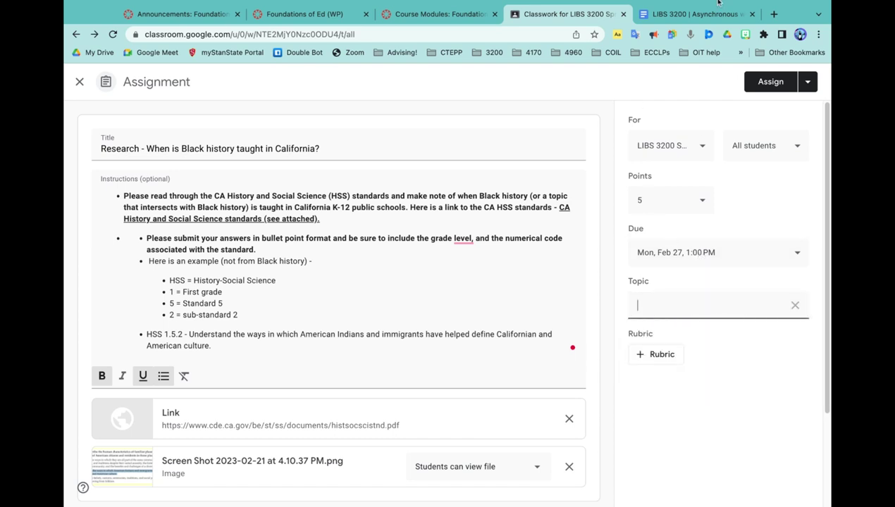
left_click(694, 17)
scroll(502, 275, "up", 15)
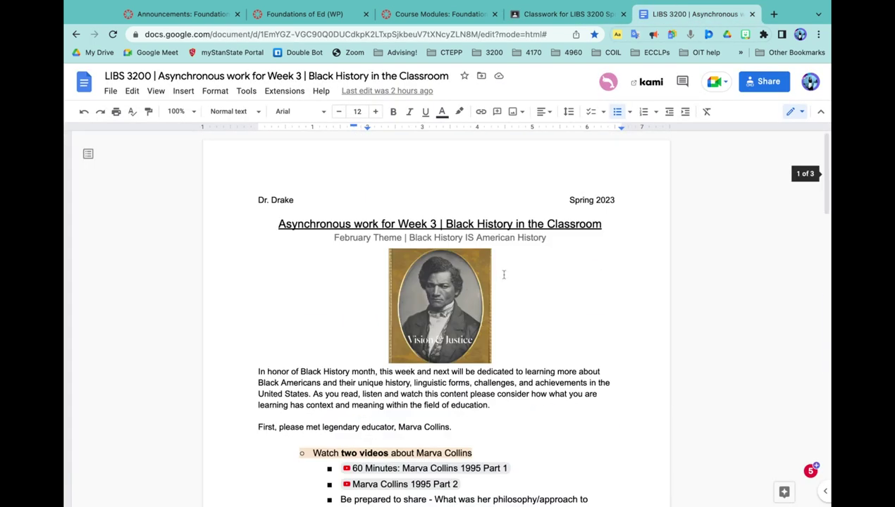
triple_click(270, 226)
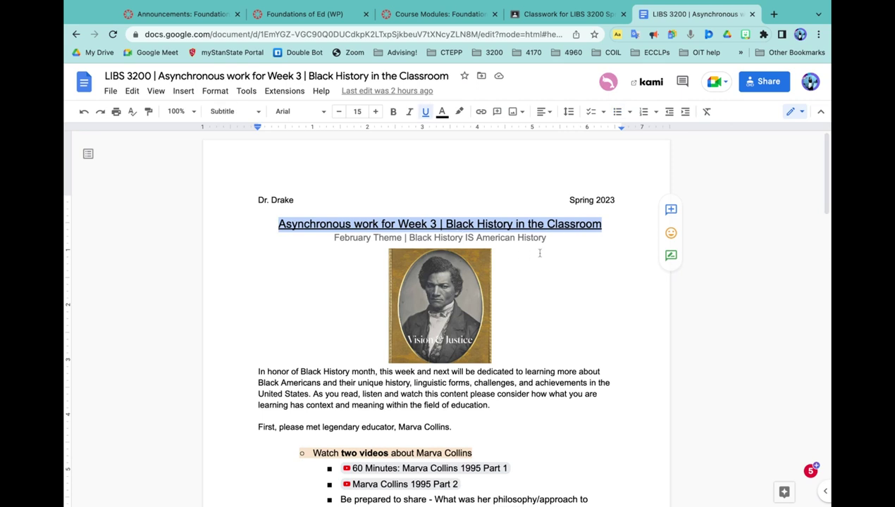
left_click(503, 225)
left_click_drag(445, 224, 556, 239)
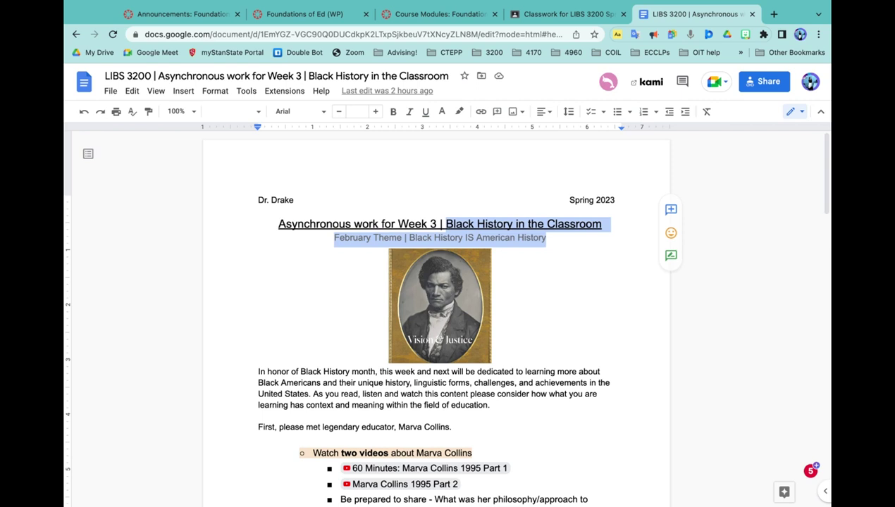
left_click(545, 15)
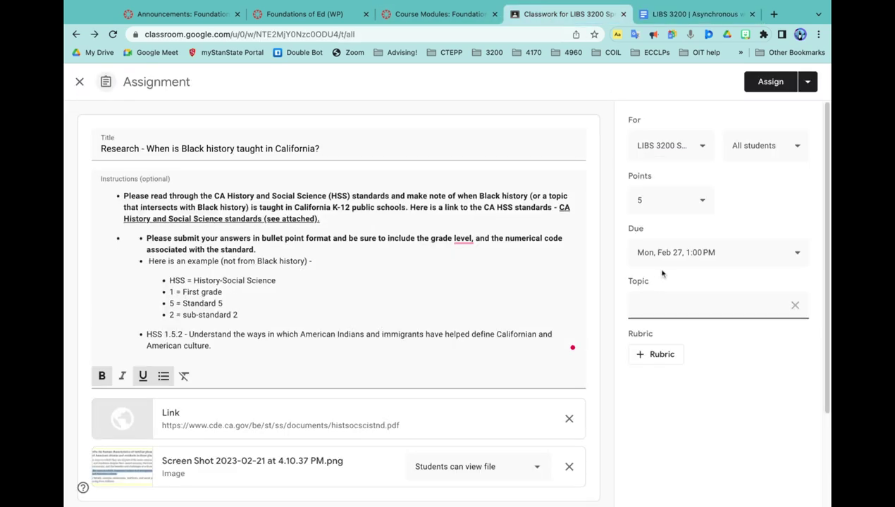
type("| Black History IS American History")
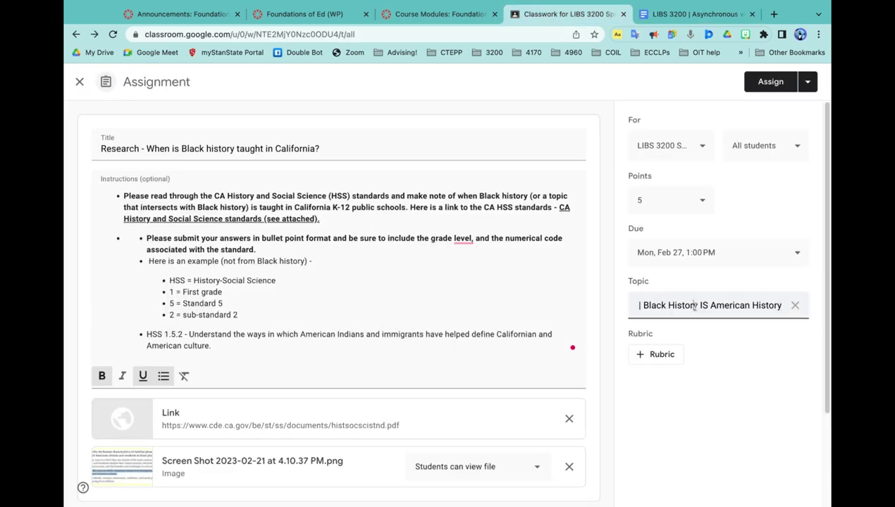
key("Return")
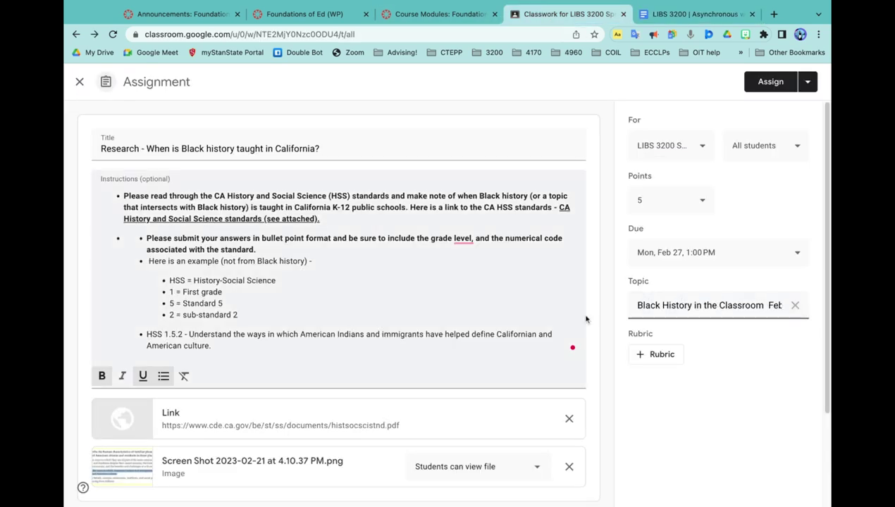
Step: Remove "February Theme" so the topic reads "Black History in the Classroom | Black History IS American History"
left_click(770, 305)
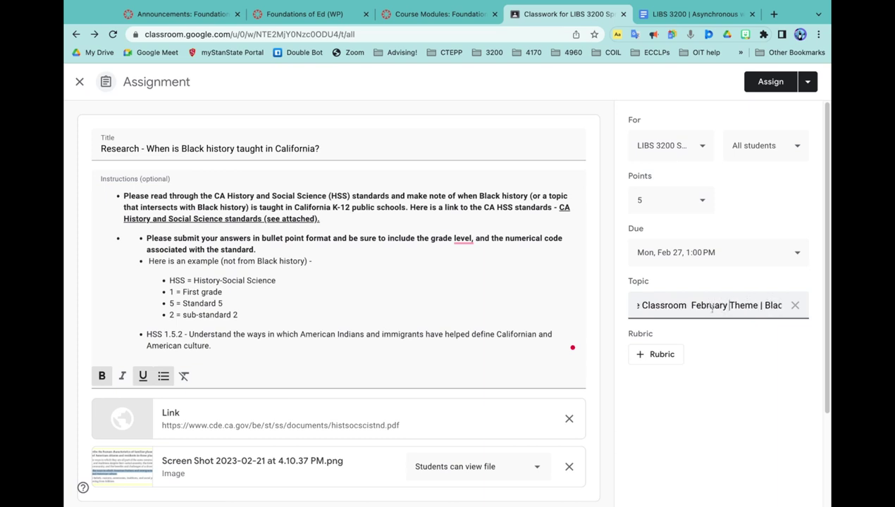
key("shift+Right")
key("shift+Right")
key("shift+Right")
key("shift+Right")
key("shift+Right")
key("shift+Right")
key("shift+Right")
key("shift+Right")
key("shift+Right")
key("shift+Right")
key("shift+Right")
key("shift+Right")
key("shift+Right")
key("shift+Right")
key("shift+Right")
key("shift+Right")
key("shift+Right")
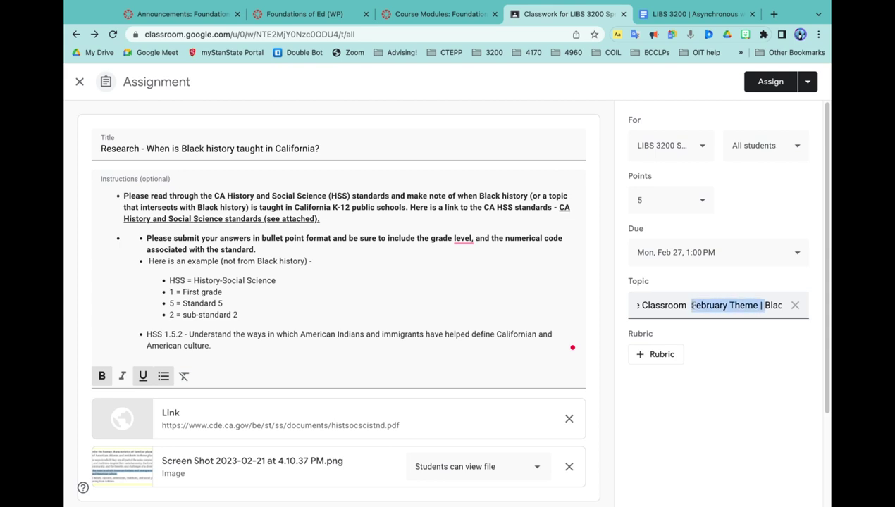
key("BackSpace")
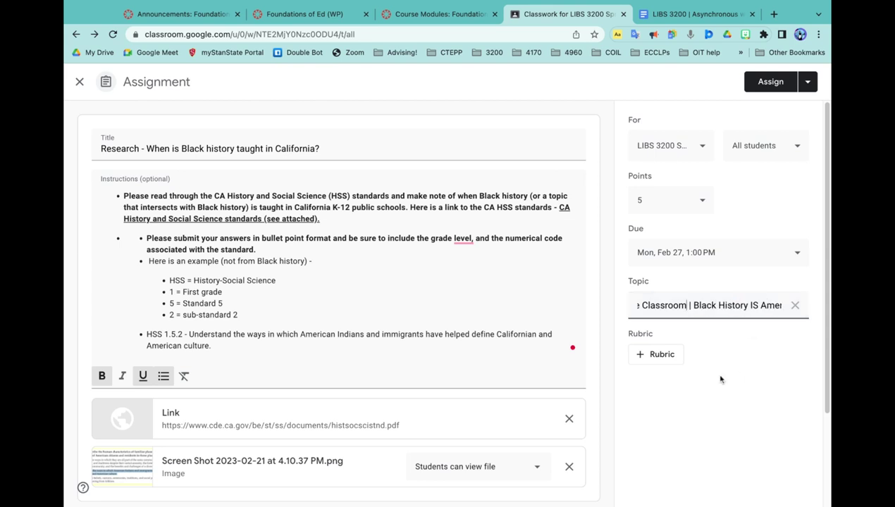
Step: Check over the completed research assignment and assign it to the class
left_click(775, 360)
scroll(284, 313, "down", 2)
scroll(284, 315, "up", 2)
scroll(284, 315, "up", 1)
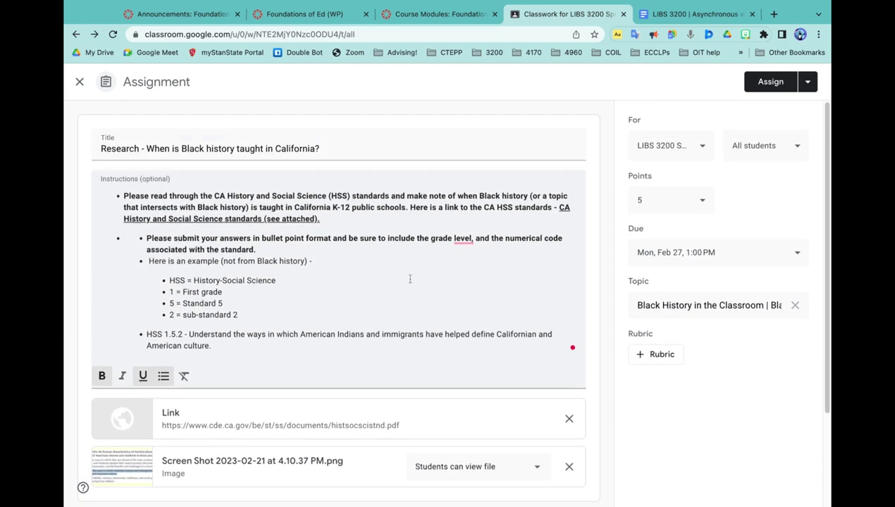
left_click(761, 88)
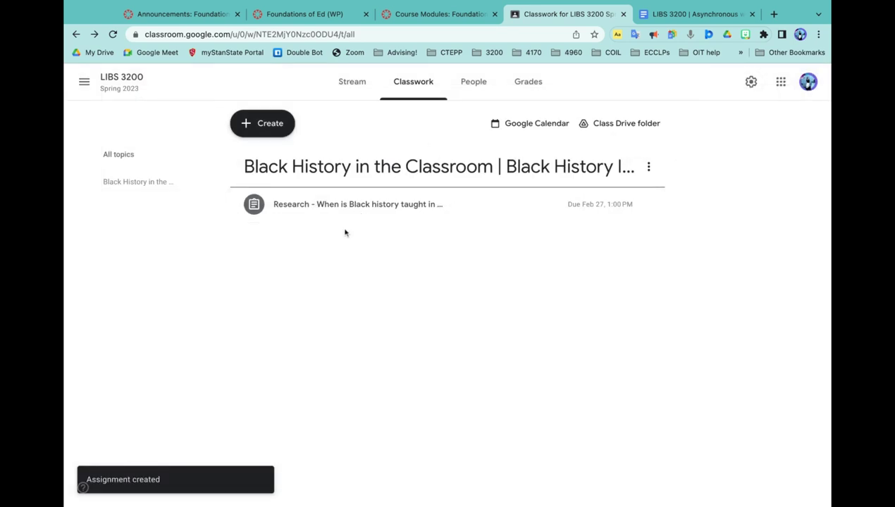
Step: Create another assignment titled "Talking Black in America - Film Viewing Activity", copying the title from the Google Doc
left_click(268, 130)
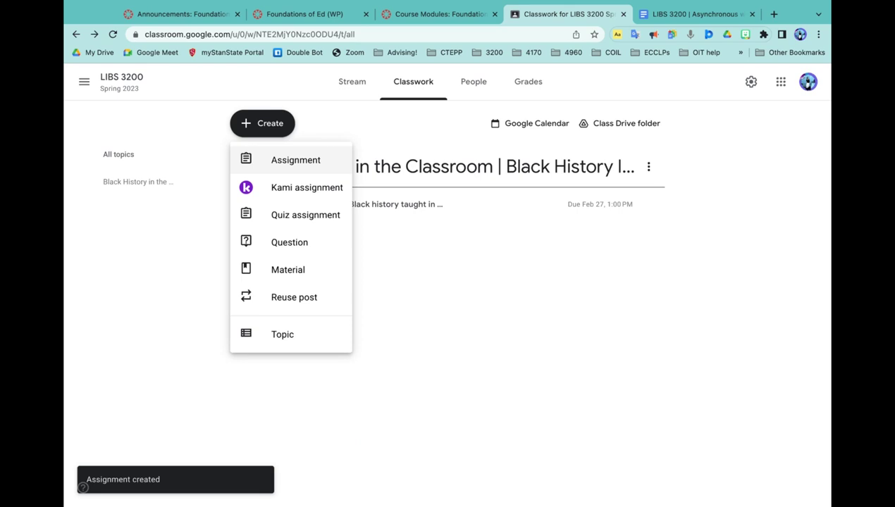
left_click(290, 166)
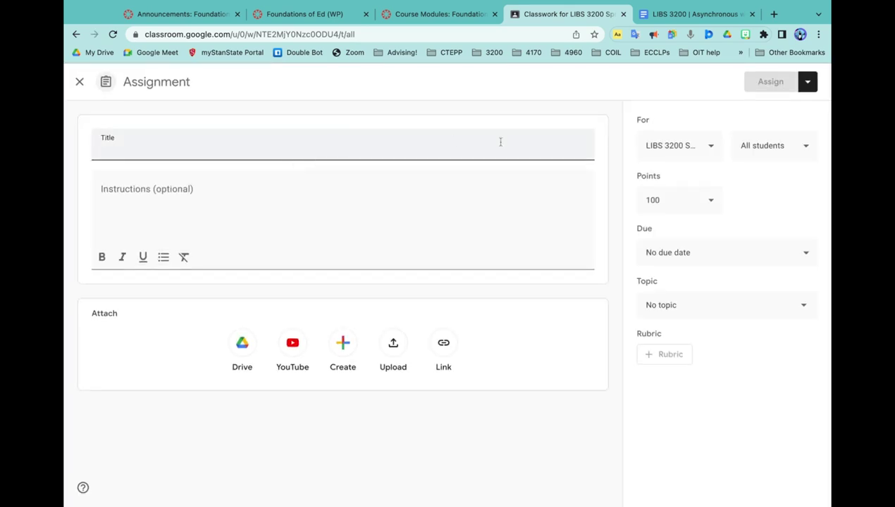
left_click(685, 14)
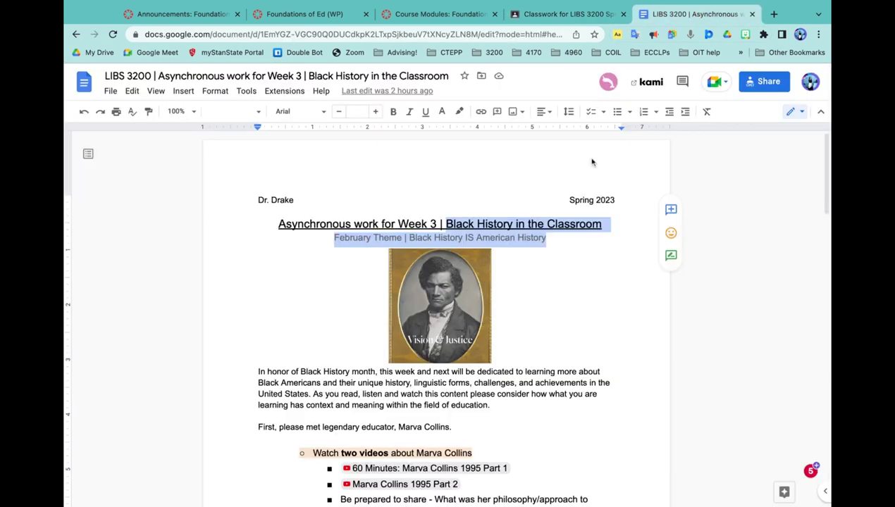
scroll(473, 325, "down", 5)
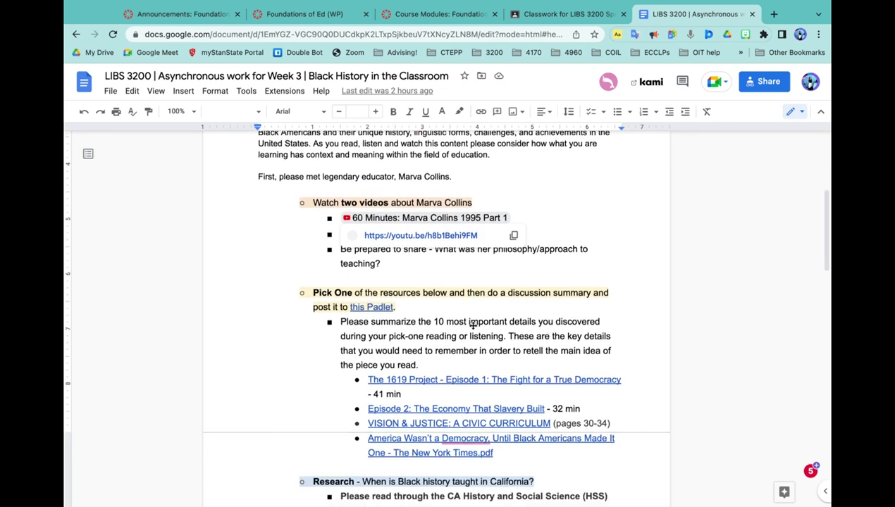
scroll(437, 317, "down", 7)
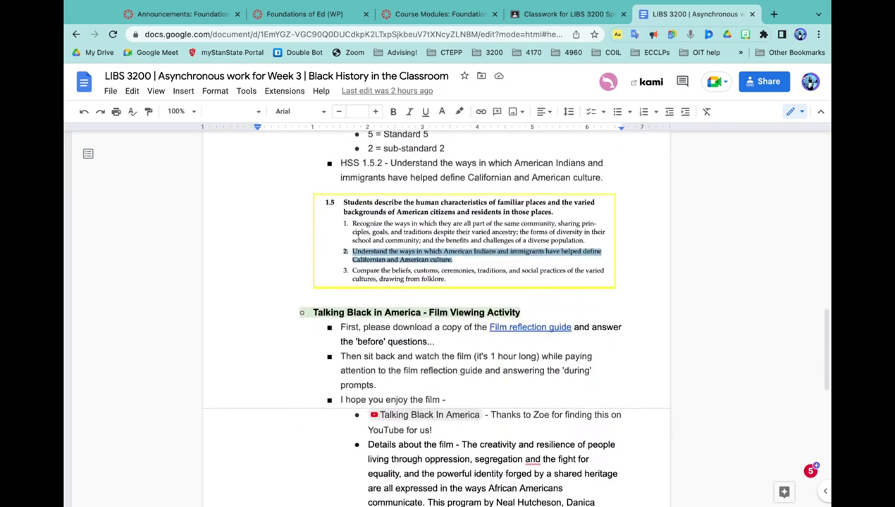
scroll(433, 317, "down", 2)
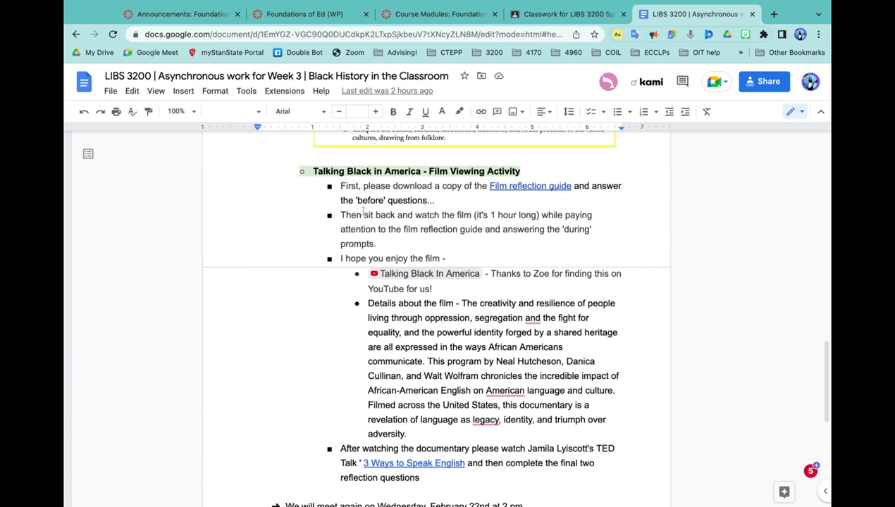
left_click_drag(313, 171, 520, 171)
key("super+c")
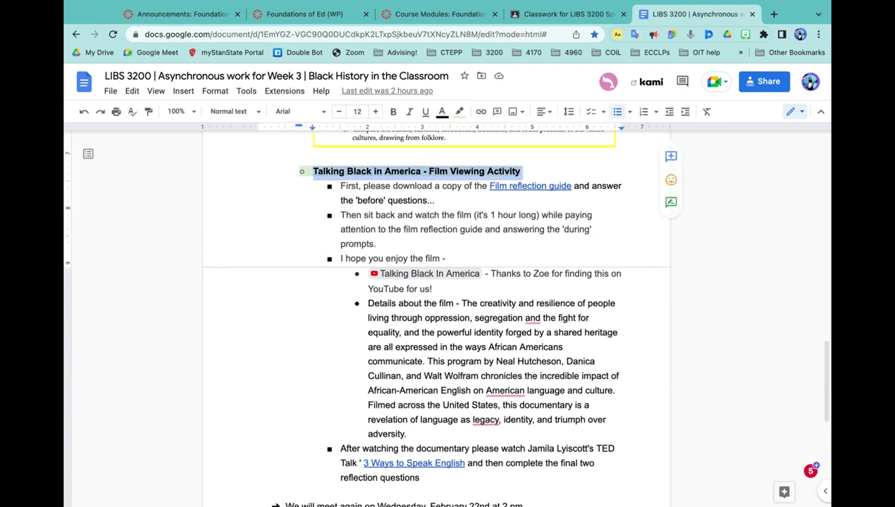
left_click(558, 20)
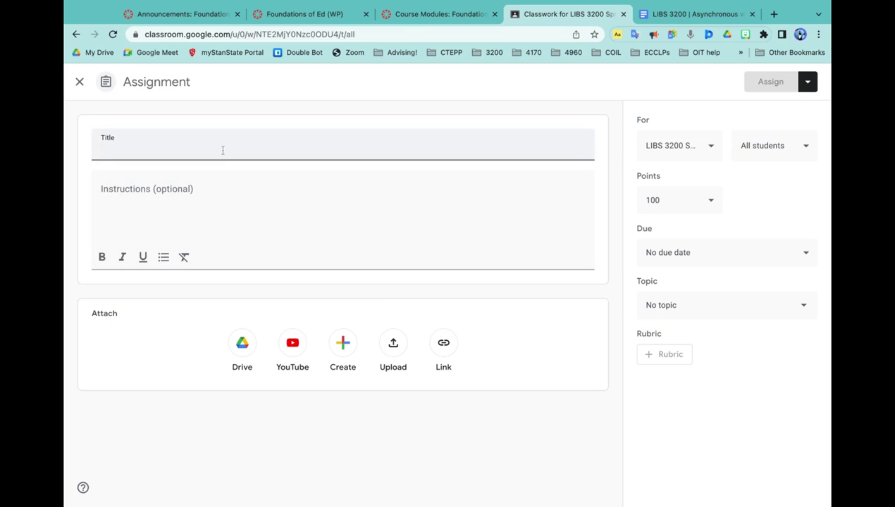
key("super+v")
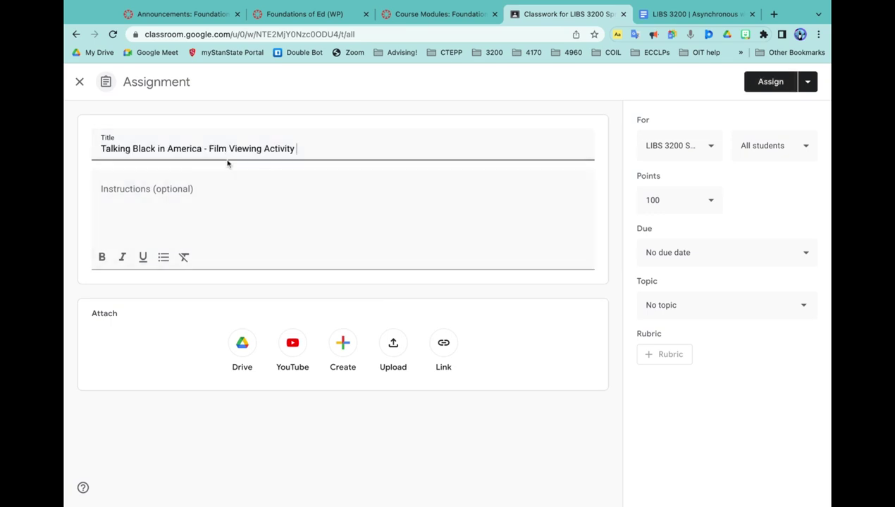
Step: Copy the film activity's bullet points from the Google Doc, through "final two reflection questions", into the assignment's instructions
left_click(213, 194)
left_click(678, 21)
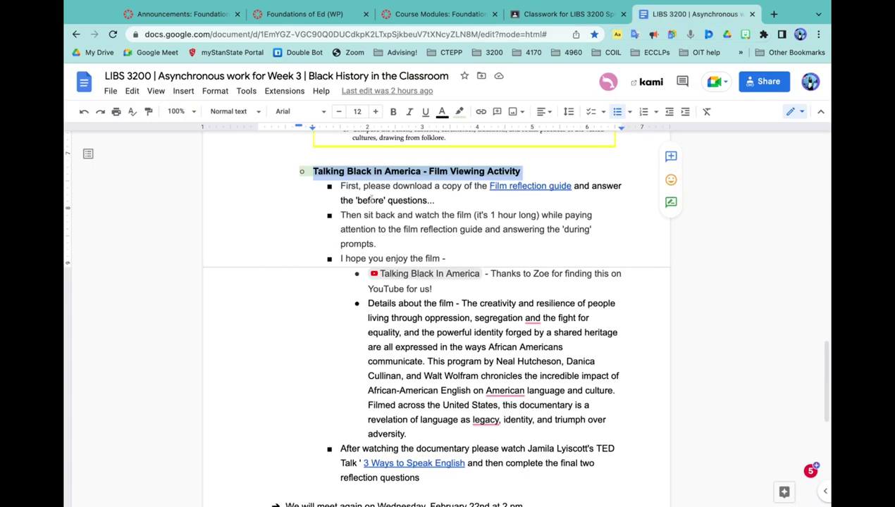
left_click(369, 199)
left_click(340, 186)
left_click_drag(343, 187, 422, 419)
key("ctrl+c")
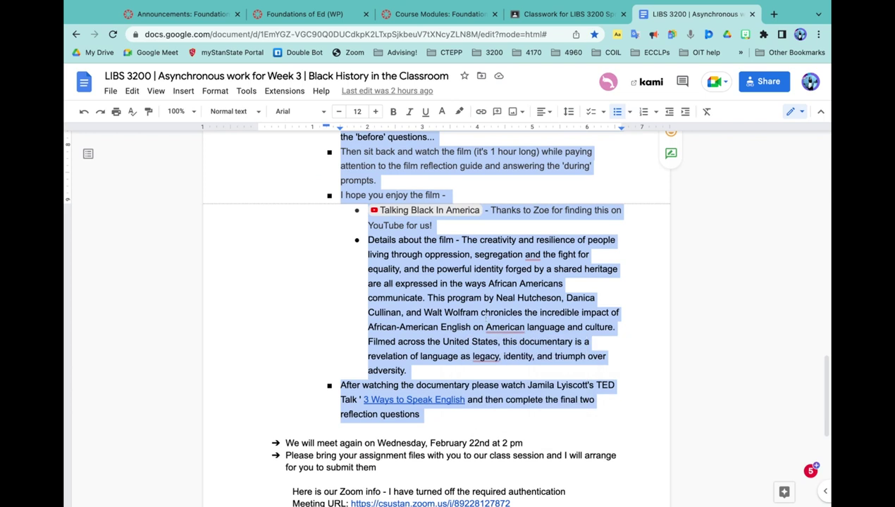
left_click(563, 14)
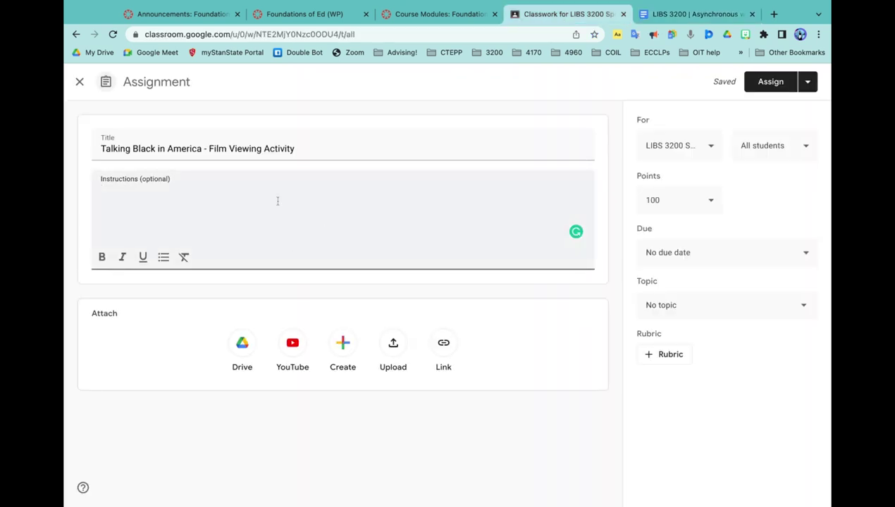
key("ctrl+v")
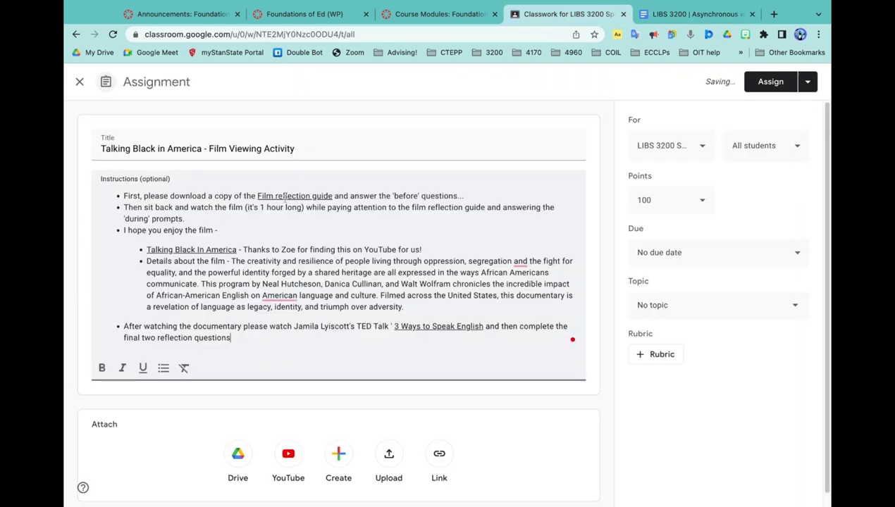
Step: Add "(see attached)" after "Film reflection guide" in the instructions and select the added text
left_click(284, 196)
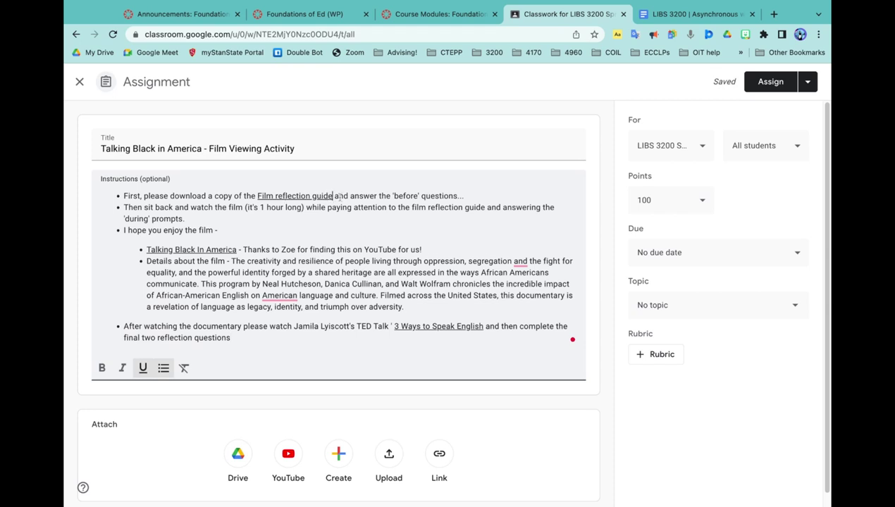
left_click(336, 197)
type("(see ")
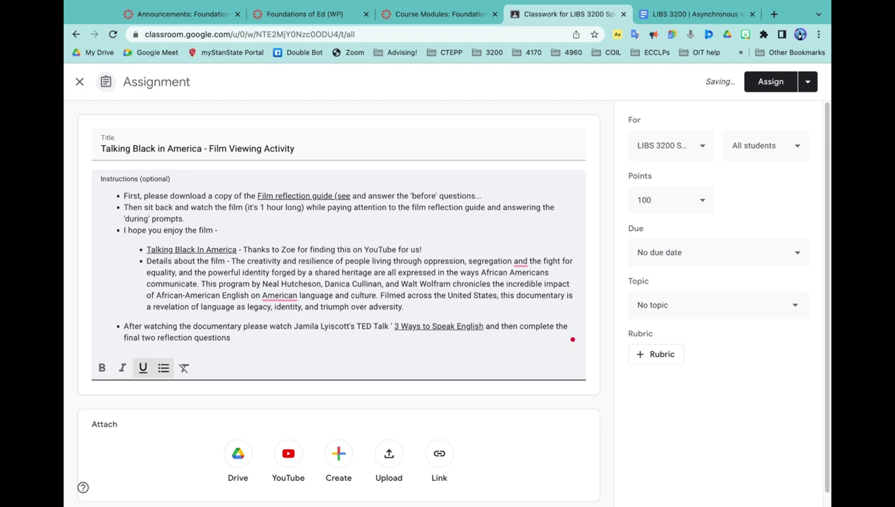
type("attached")
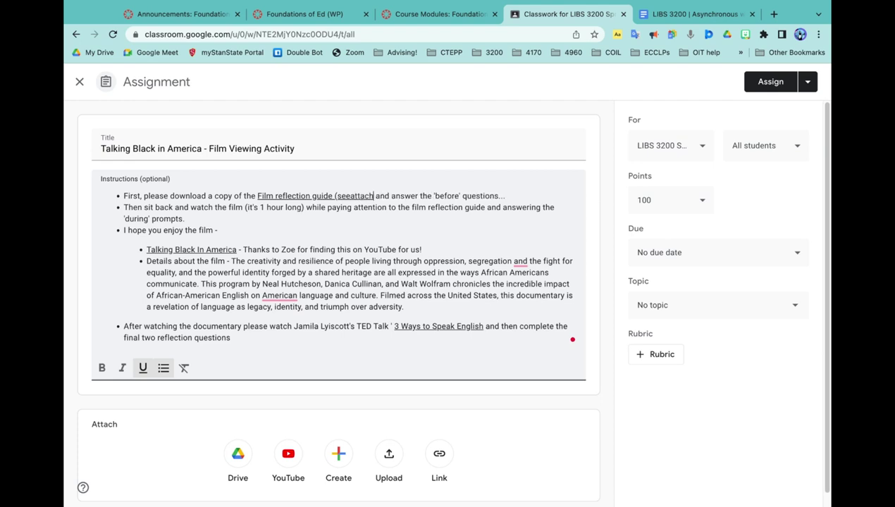
type(")")
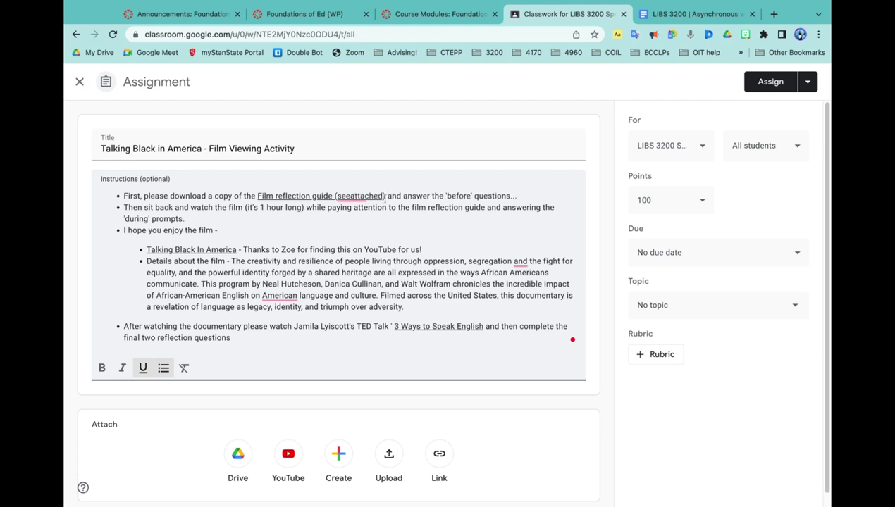
mouse_move(356, 196)
left_click(368, 227)
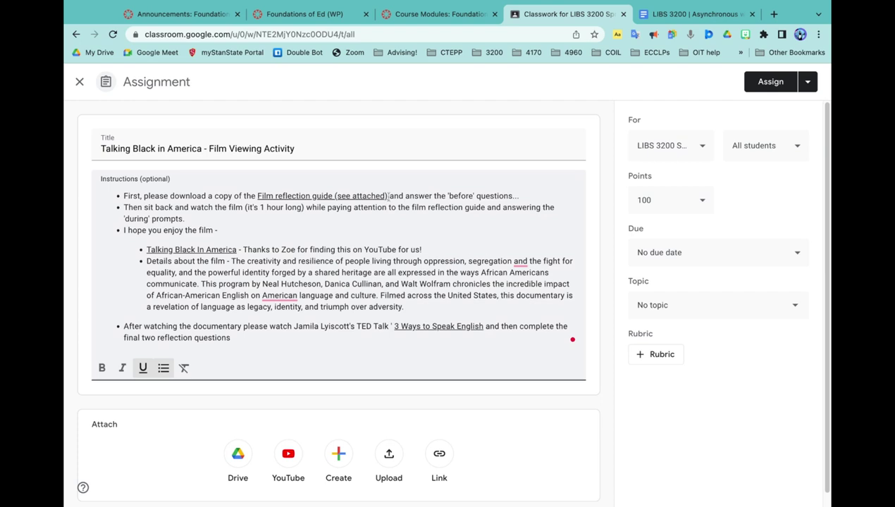
key("shift+Left")
key("shift+Left")
key("shift+Left")
key("shift+Left")
key("shift+Left")
key("shift+Left")
key("shift+Left")
key("shift+Left")
key("shift+Left")
key("shift+Left")
key("shift+Left")
key("shift+Left")
key("shift+Left")
key("shift+Left")
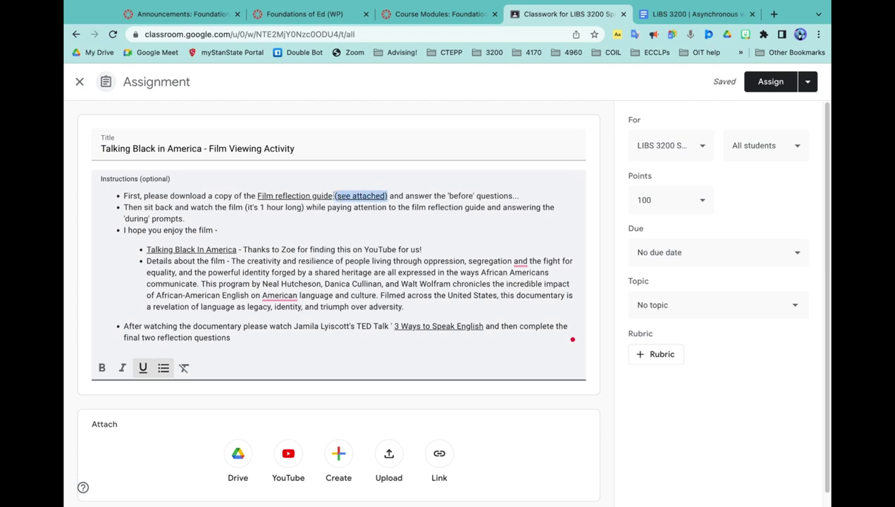
Step: Add "on YouTube" after "Talking Black In America" in the instructions
left_click(225, 251)
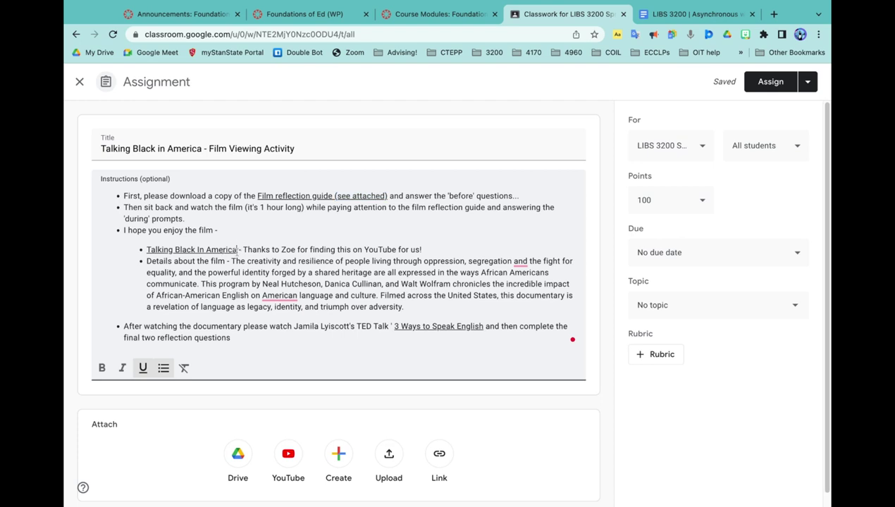
type("on Yo")
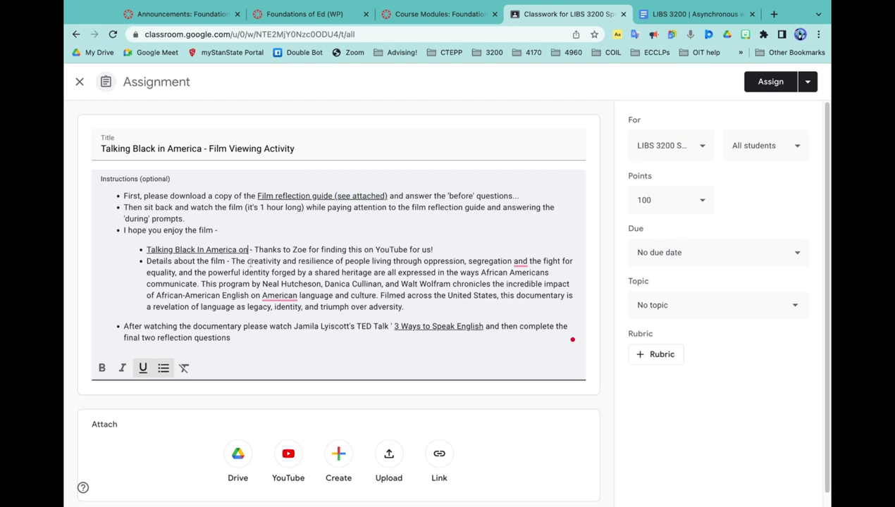
type("uTube")
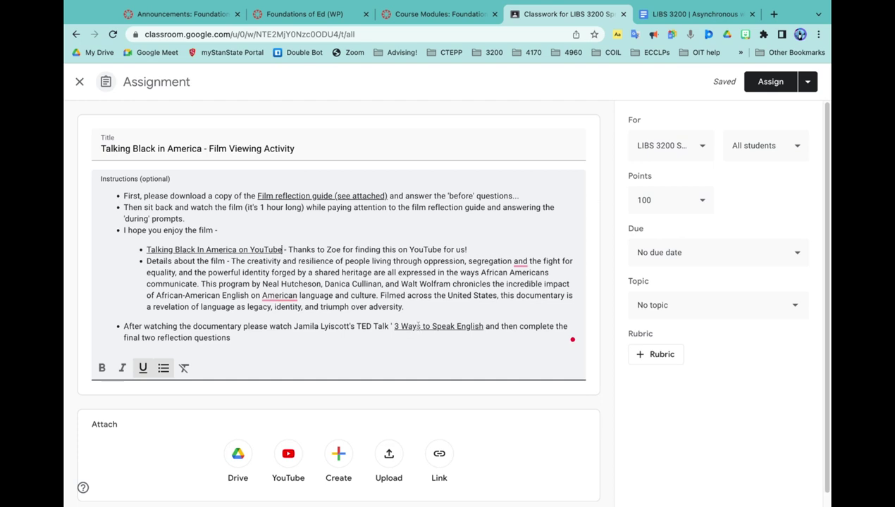
Step: Add "on YouTube" after "3 Ways to Speak English" in the assignment instructions
left_click(482, 326)
type("on YouT")
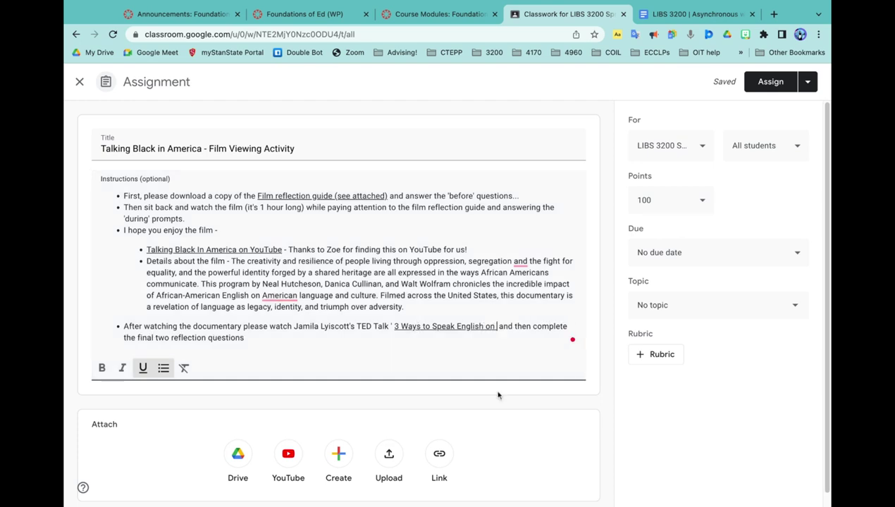
type("ube")
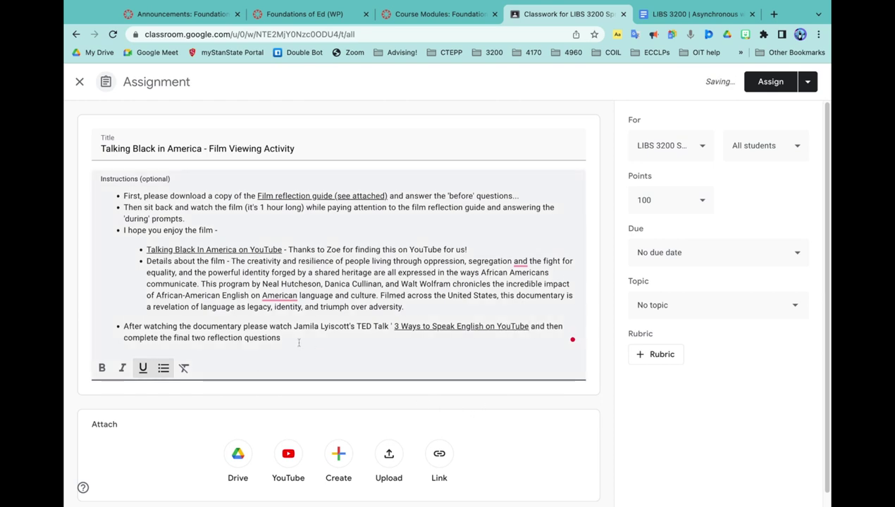
Step: Upload the "Film Reflection Guide - TALKING BLACK IN AMERICA" Word file as an attachment and open its student access options
scroll(367, 250, "down", 1)
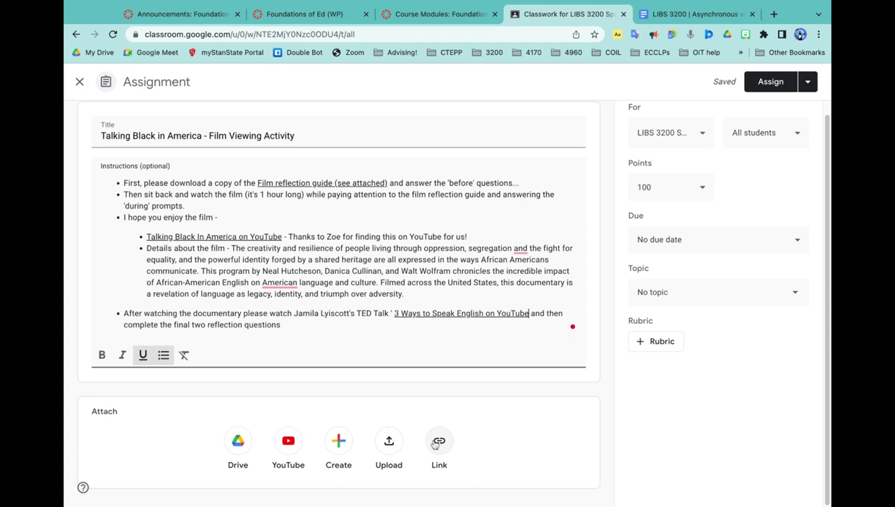
left_click(386, 442)
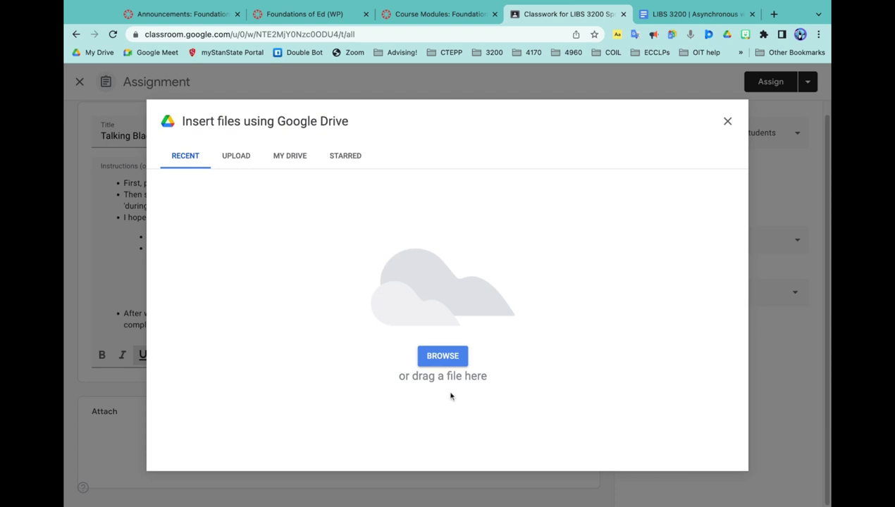
left_click(444, 359)
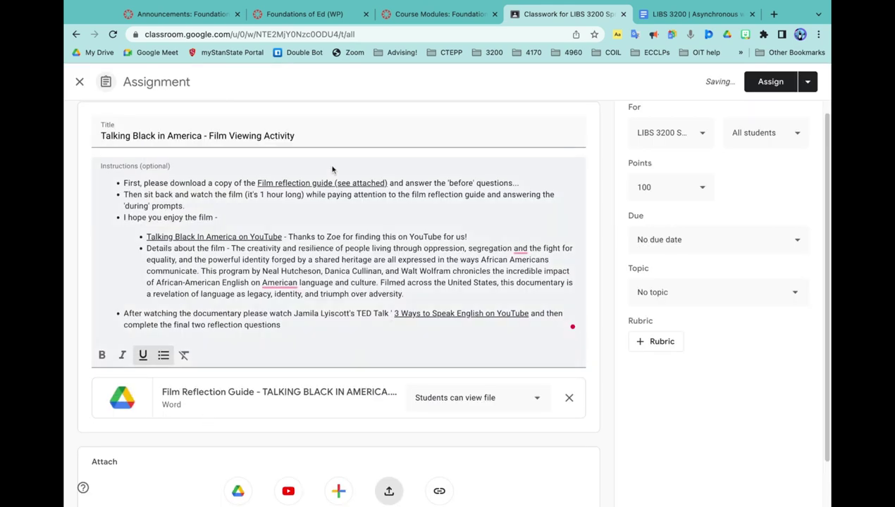
scroll(328, 177, "down", 1)
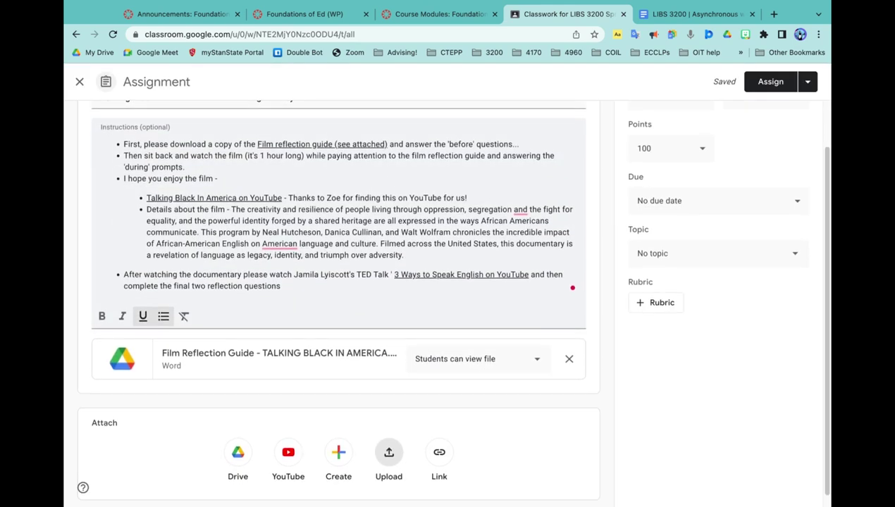
left_click(539, 363)
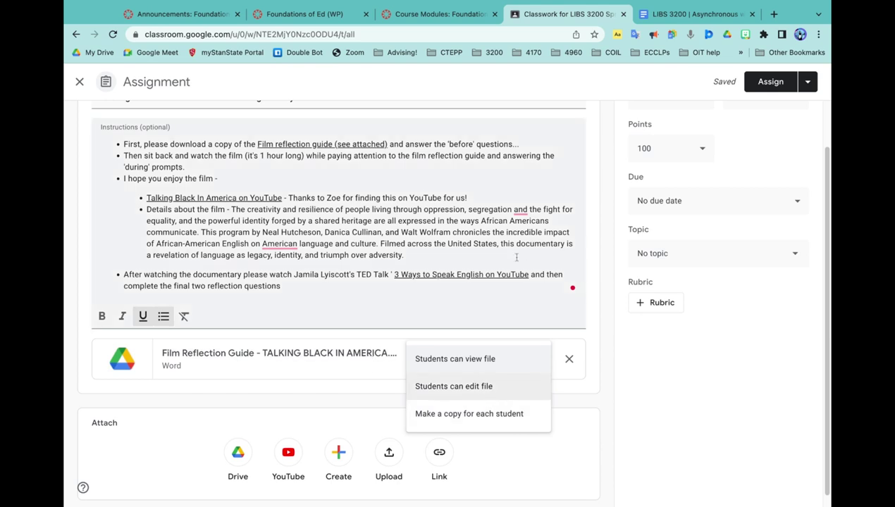
Step: Set the film viewing assignment's points to 10
scroll(645, 182, "up", 2)
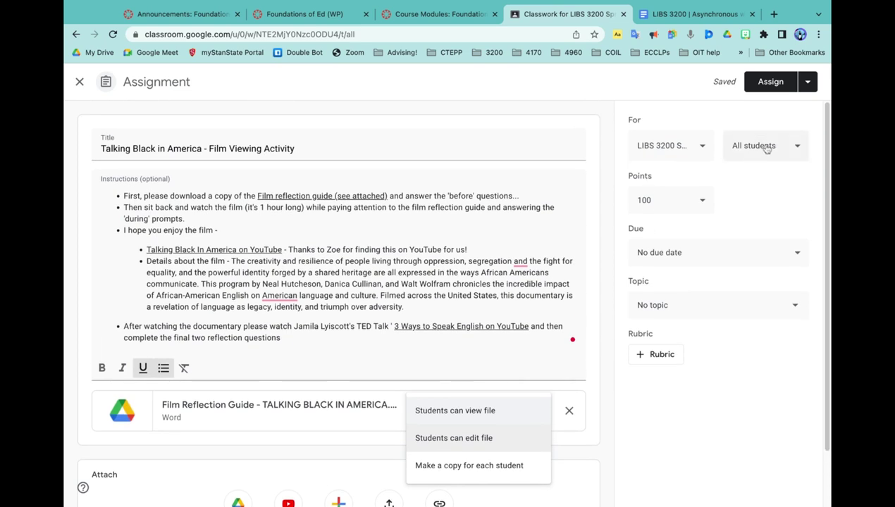
left_click(656, 202)
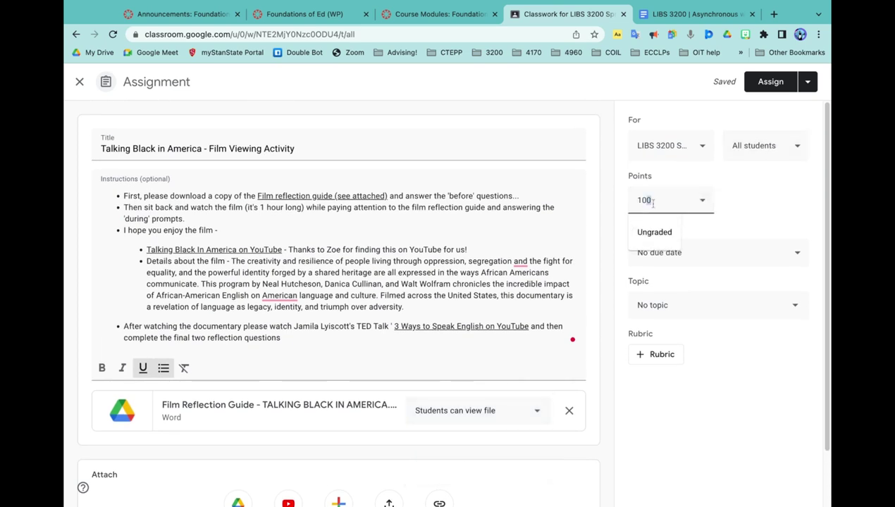
left_click(788, 208)
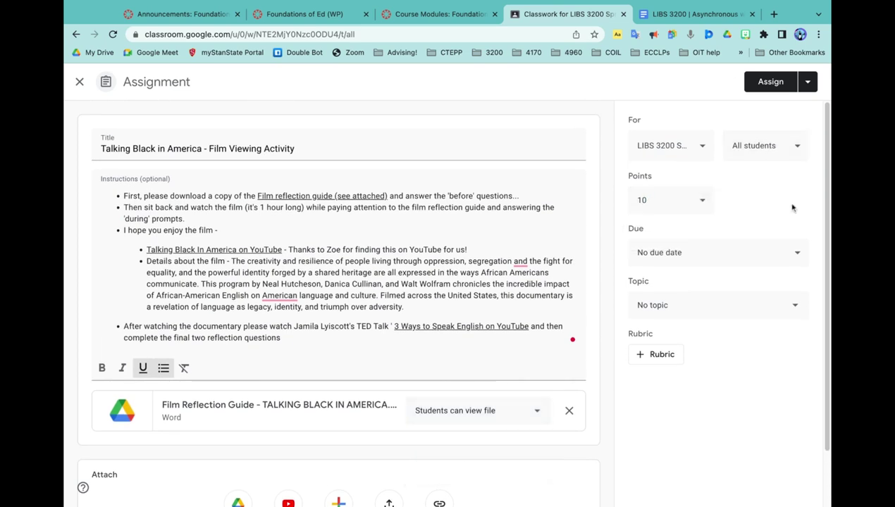
Step: Set the assignment due on Feb 27, 2023 at 1:00 PM and file it under the existing "Black History in the Classroom" topic
left_click(692, 259)
left_click(745, 296)
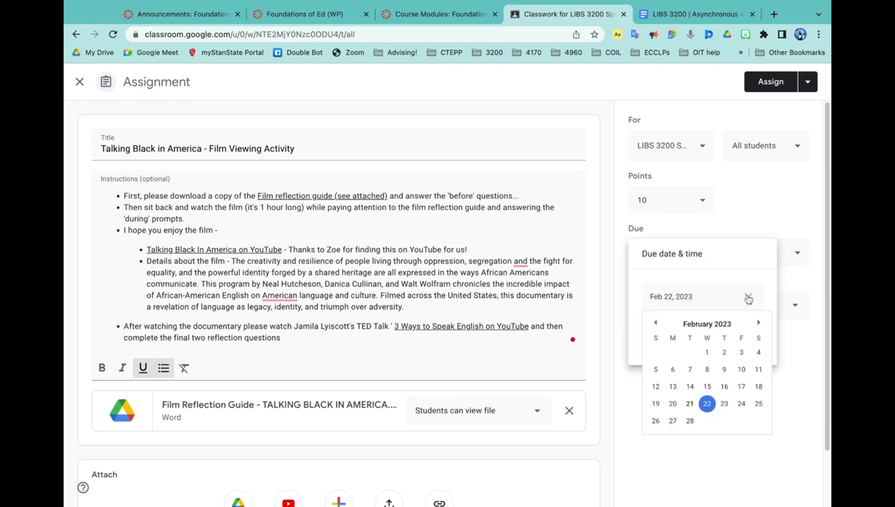
left_click(670, 421)
left_click(673, 334)
left_click(657, 334)
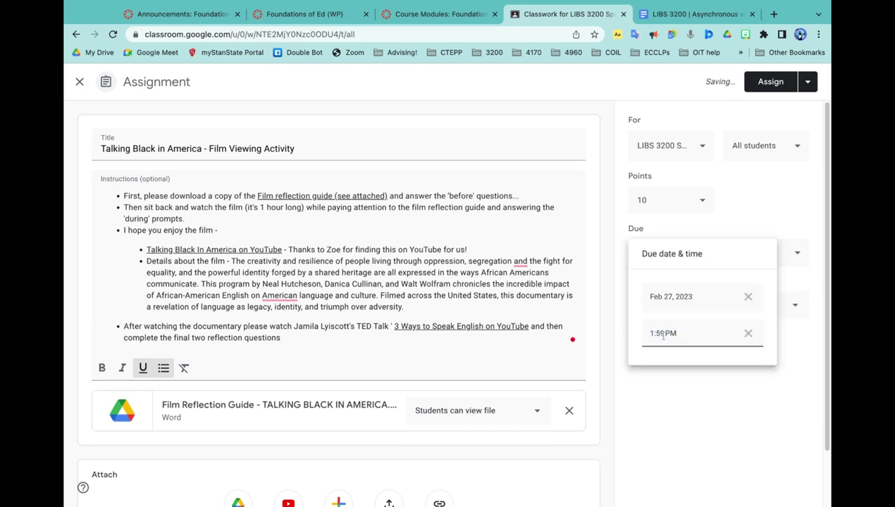
key("BackSpace")
double_click(661, 334)
key("BackSpace")
type("00")
left_click(745, 422)
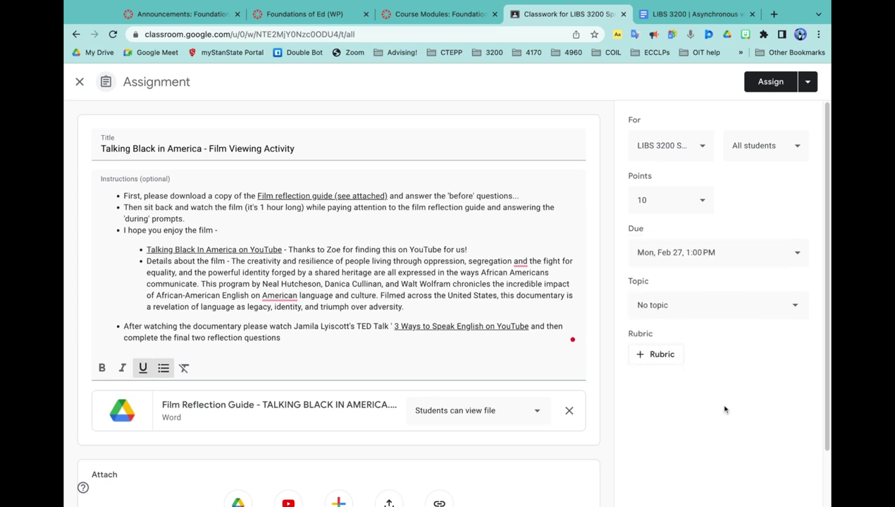
left_click(716, 312)
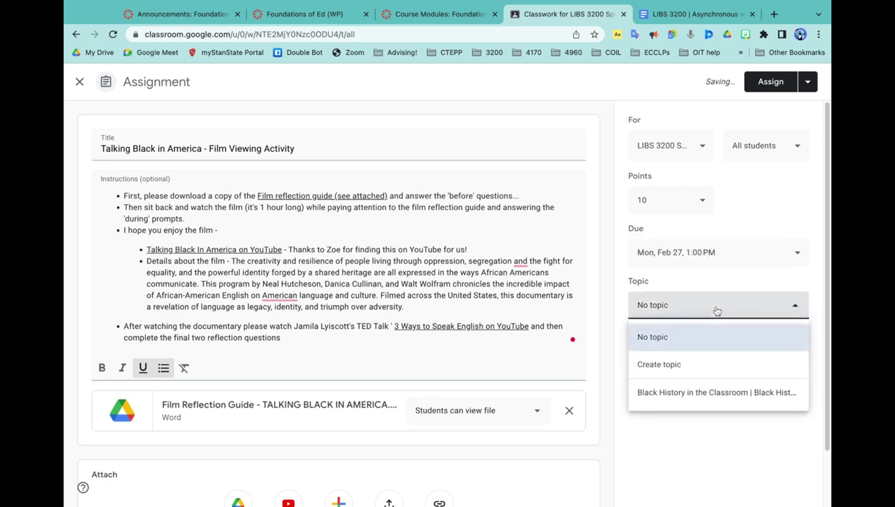
left_click(717, 393)
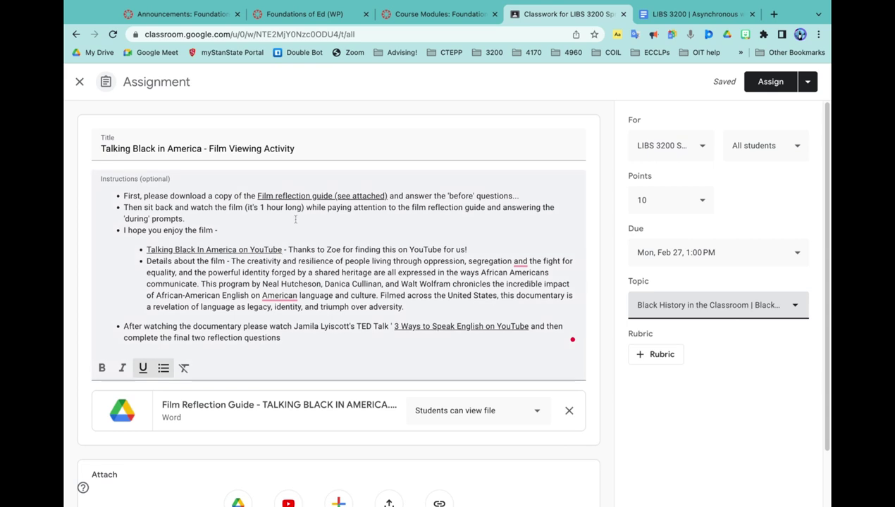
Step: Check the Talking Black In America video linked in the Google Doc and copy its YouTube link
scroll(282, 276, "down", 2)
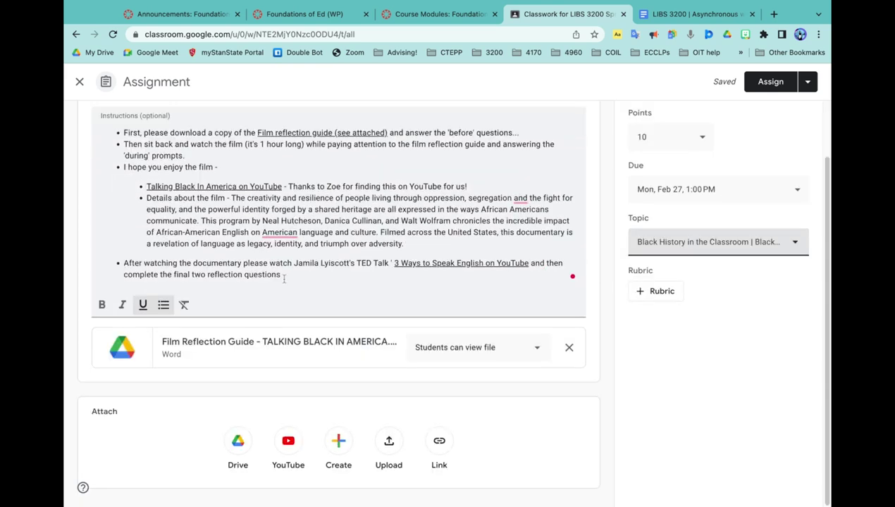
left_click(678, 18)
left_click(413, 239)
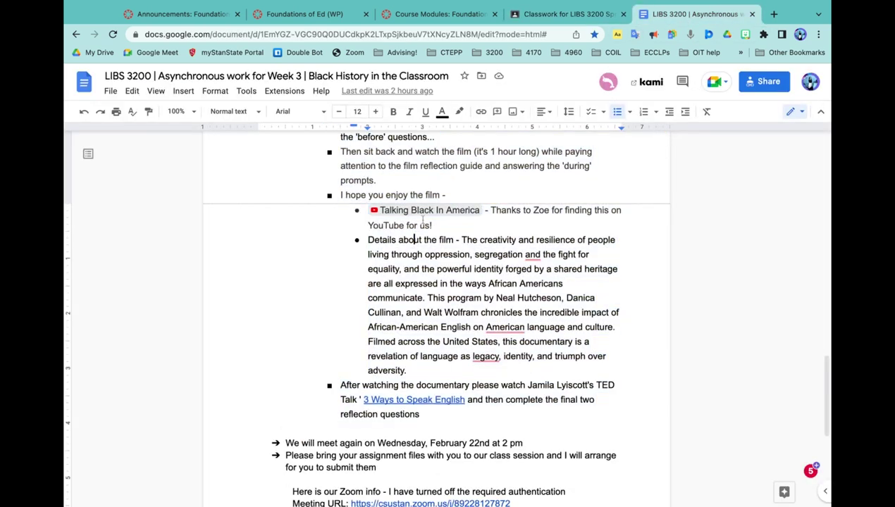
mouse_move(430, 212)
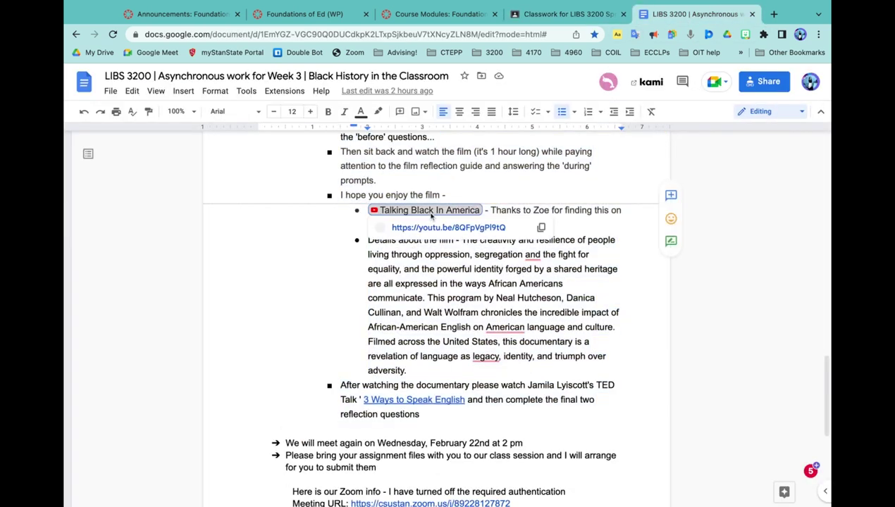
left_click(541, 229)
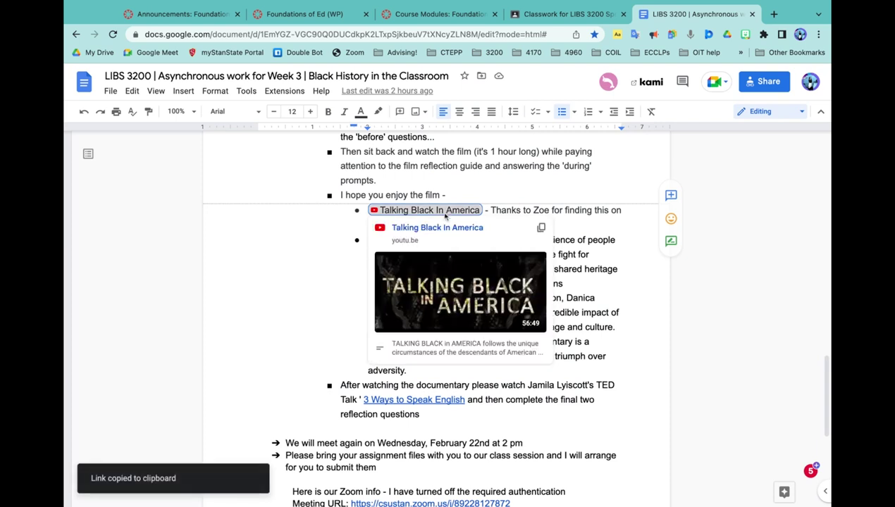
left_click(439, 230)
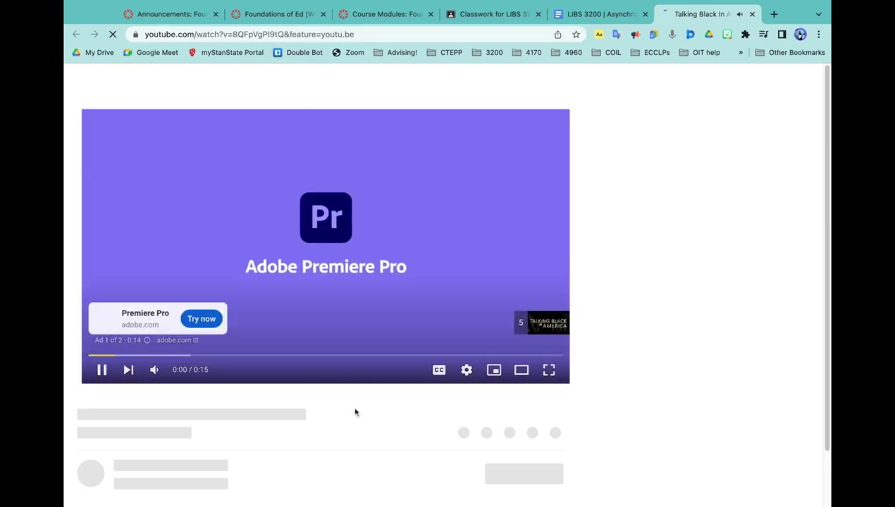
left_click(752, 14)
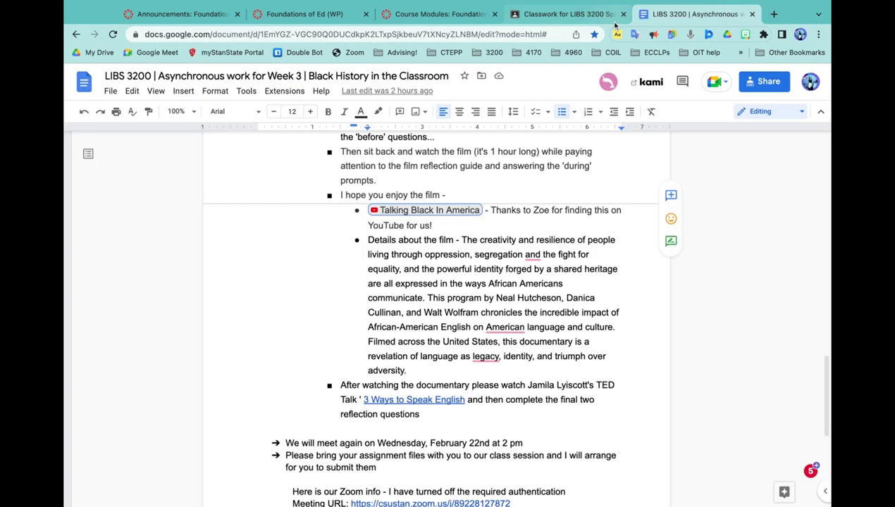
mouse_move(430, 216)
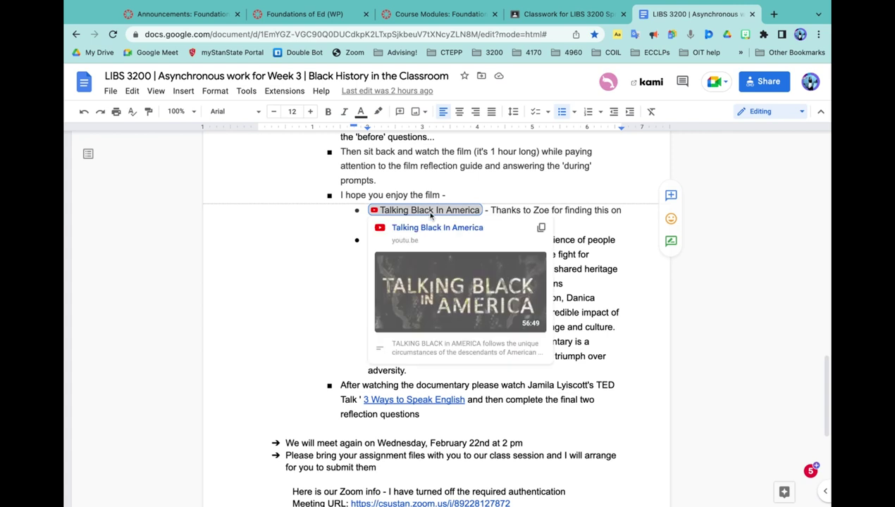
left_click(541, 228)
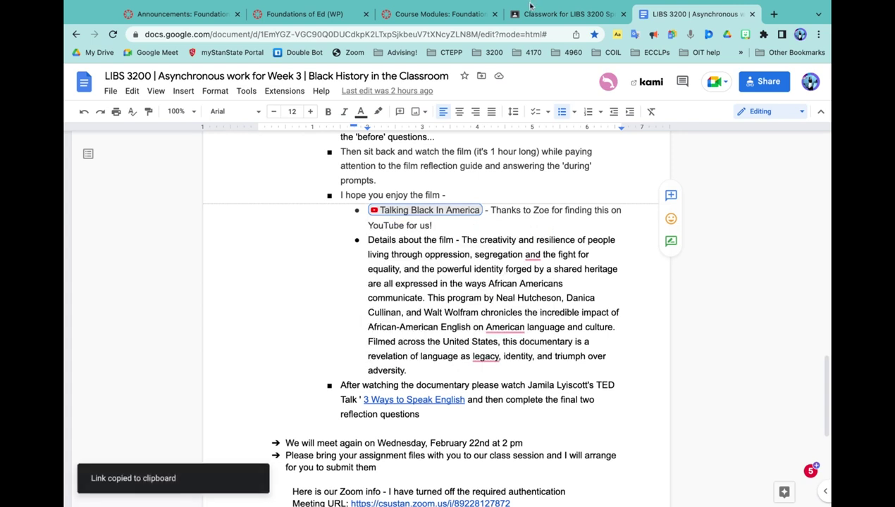
Step: Attach the Talking Black In America YouTube video to the Classroom assignment using the copied link
left_click(536, 14)
left_click(283, 448)
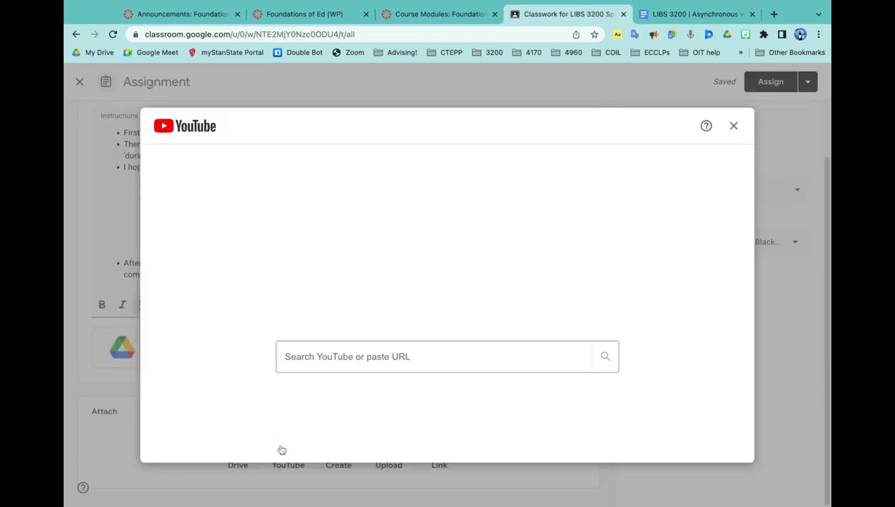
left_click(374, 353)
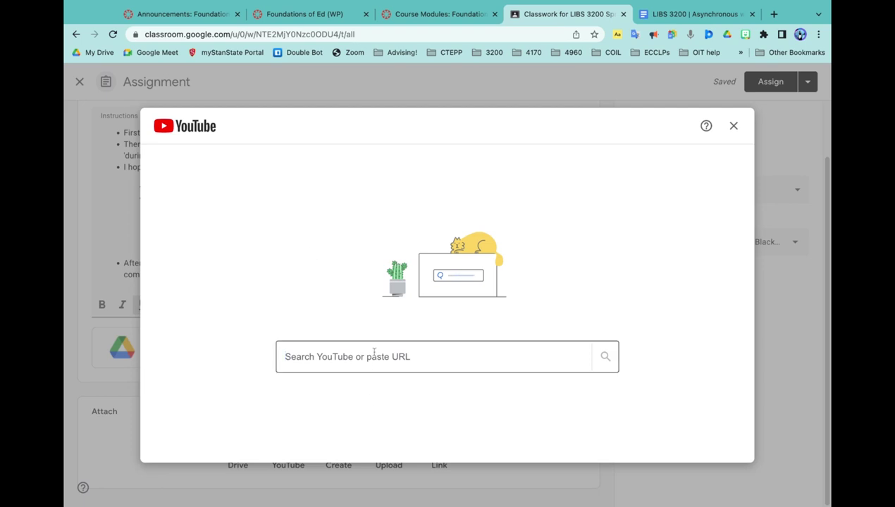
key("ctrl+v")
left_click(605, 358)
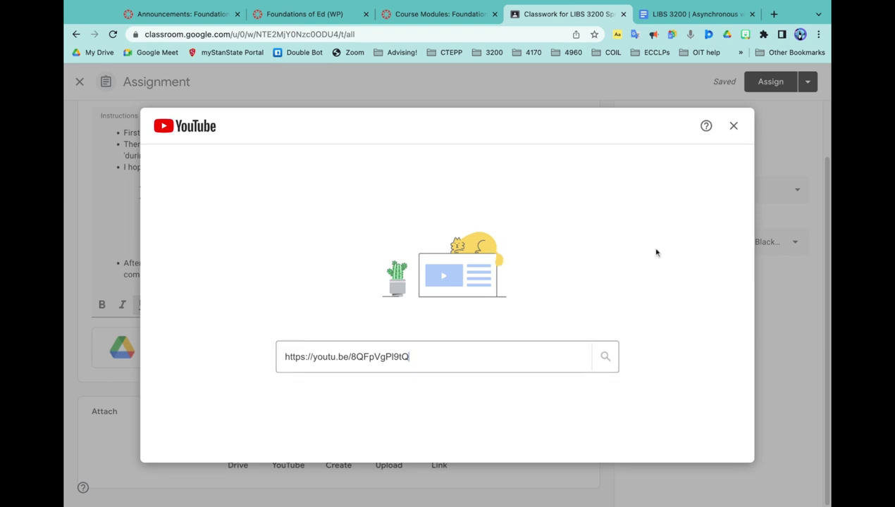
left_click(608, 354)
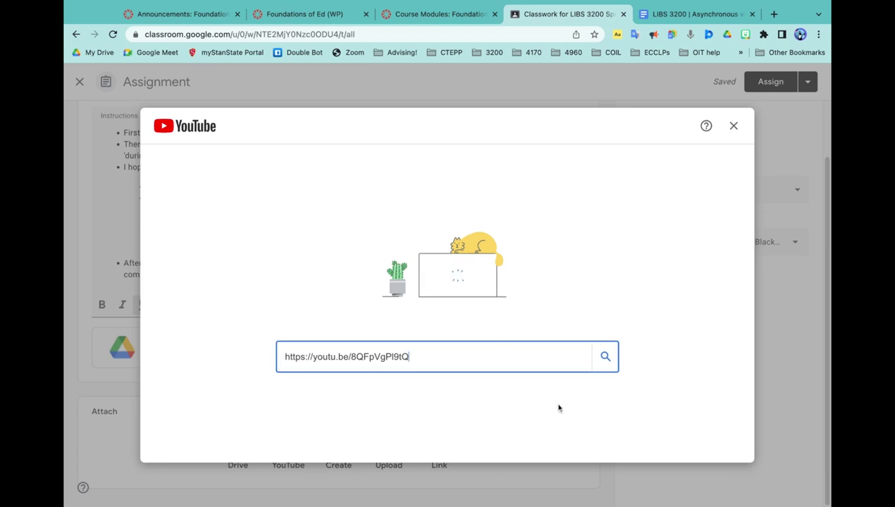
left_click(605, 356)
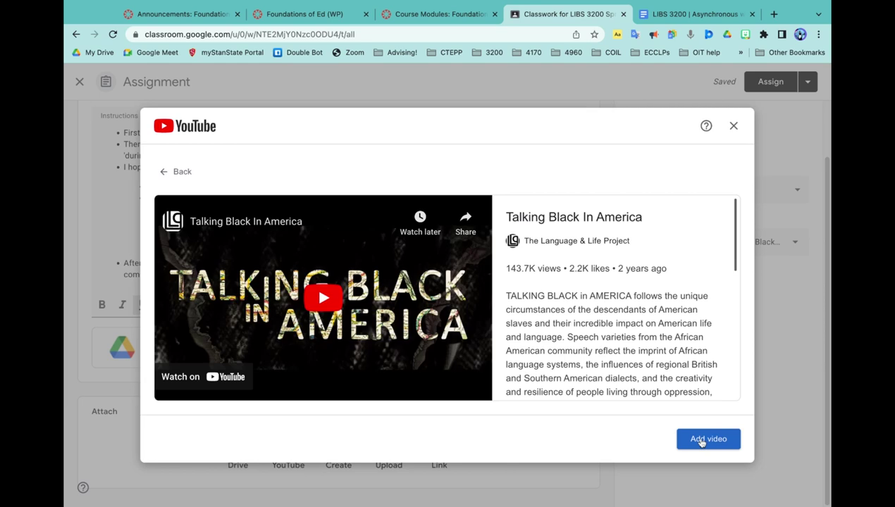
left_click(701, 440)
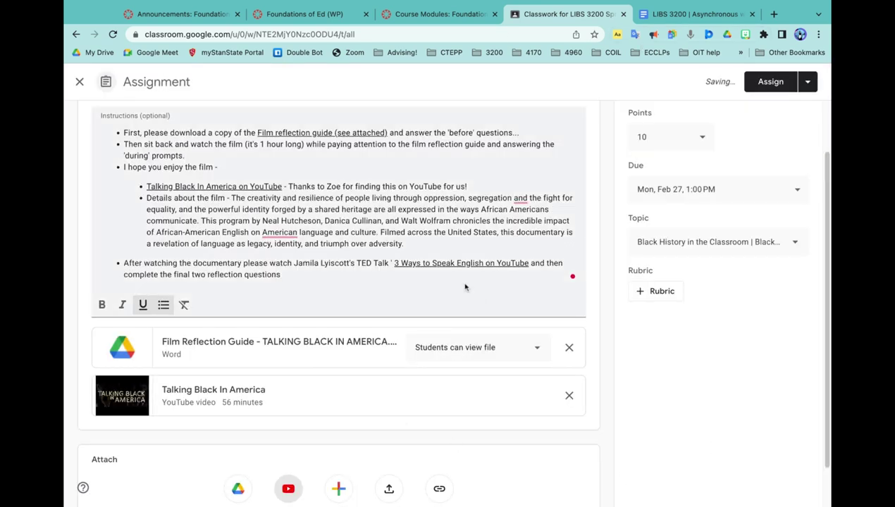
Step: Copy the link of the "3 Ways to Speak English" TED Talk from the Google Doc
left_click(693, 14)
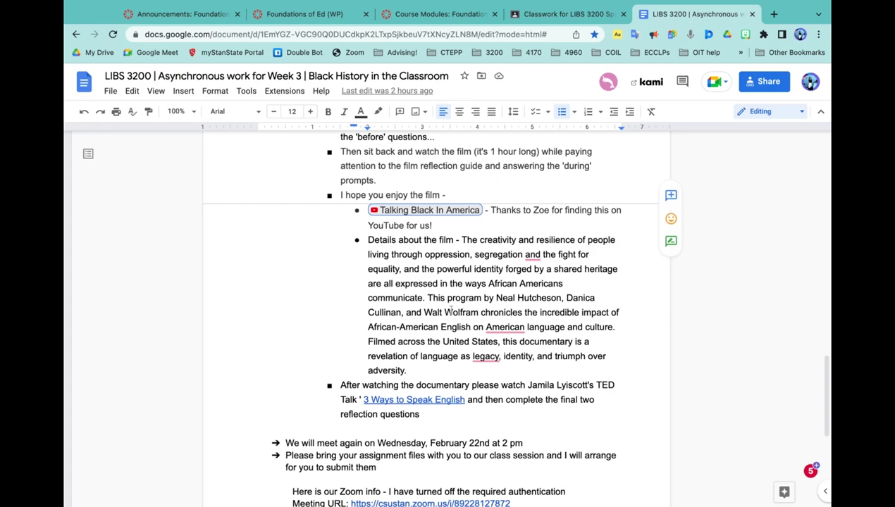
scroll(431, 296, "down", 2)
left_click(432, 301)
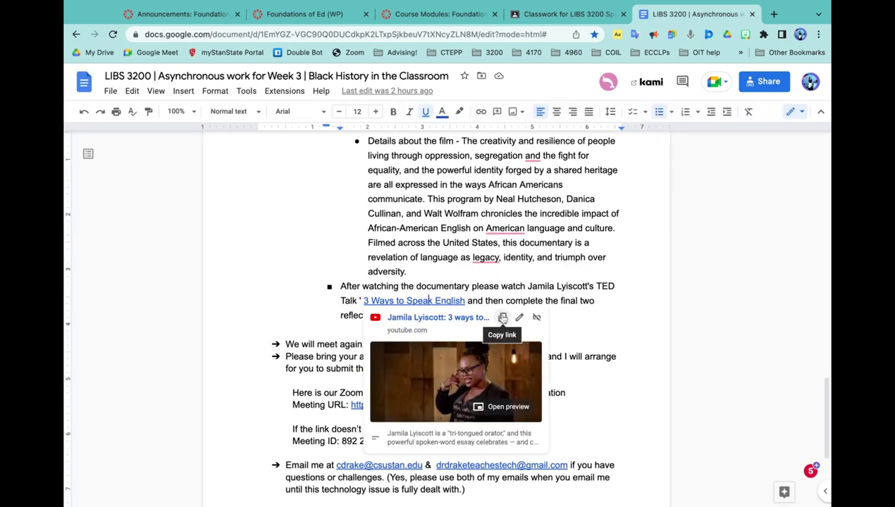
left_click(502, 317)
Step: Attach the "Jamila Lyiscott: 3 ways to speak English | TED" YouTube video to the Classroom assignment using the copied link
left_click(564, 14)
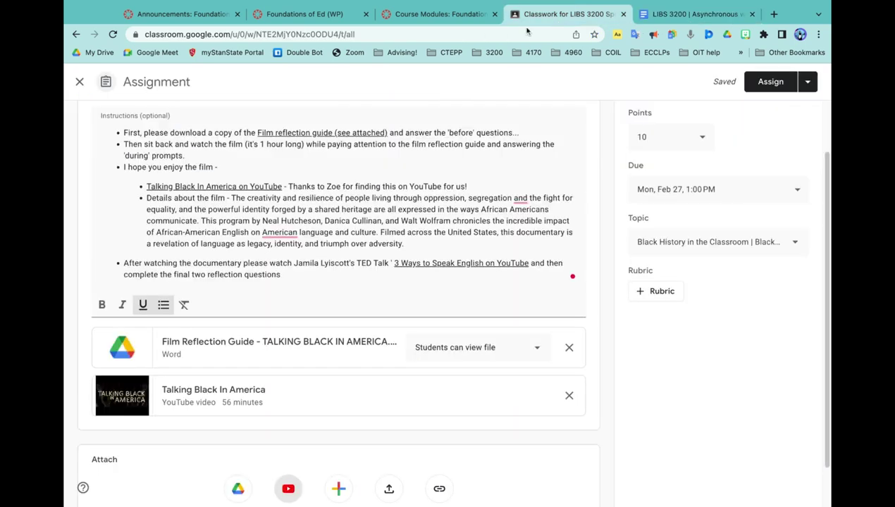
scroll(282, 491, "down", 1)
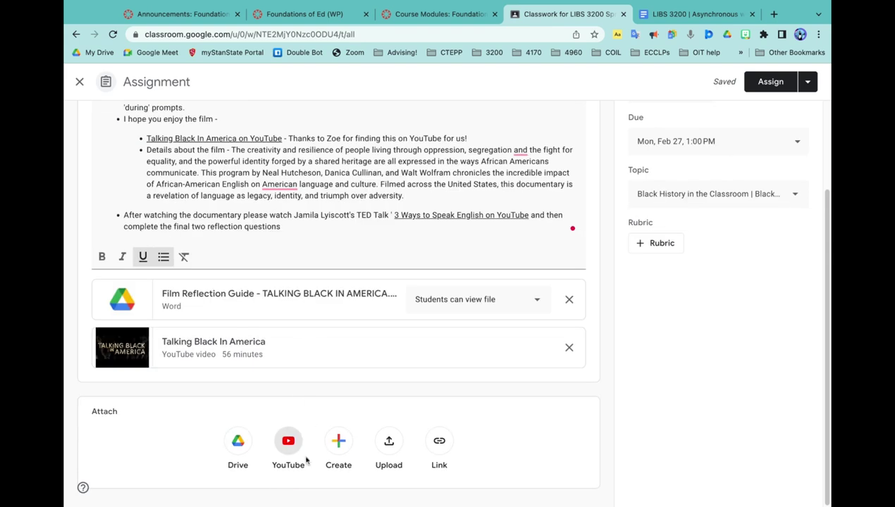
left_click(286, 442)
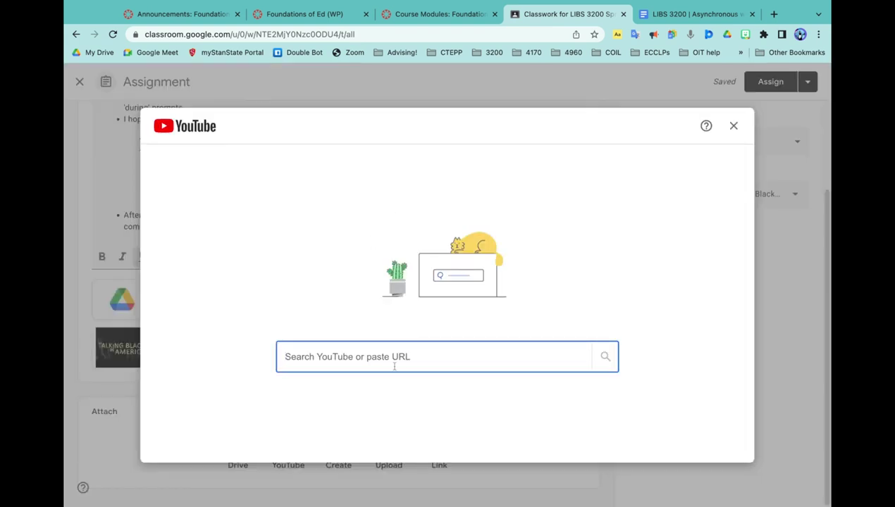
key("super+v")
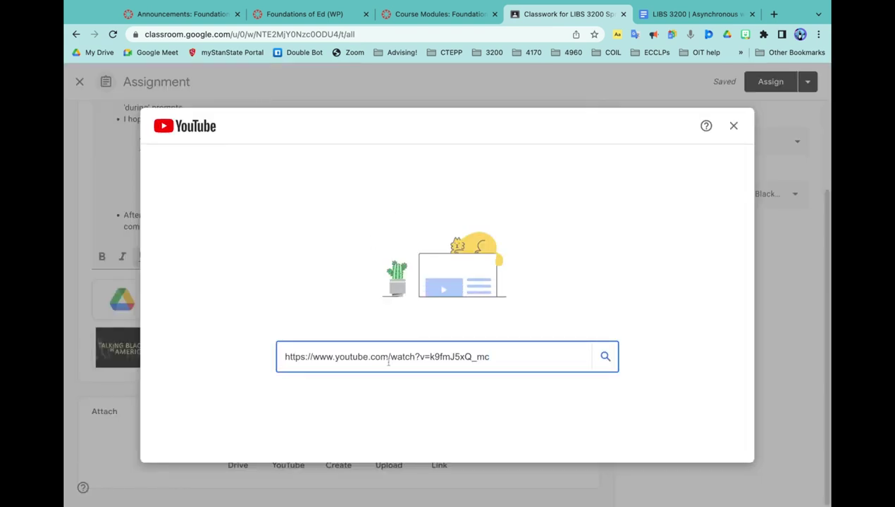
left_click(605, 357)
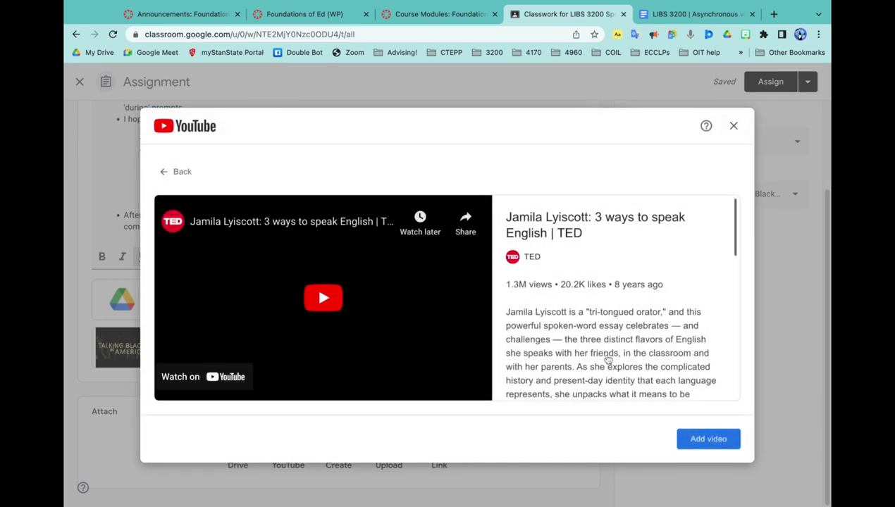
left_click(721, 441)
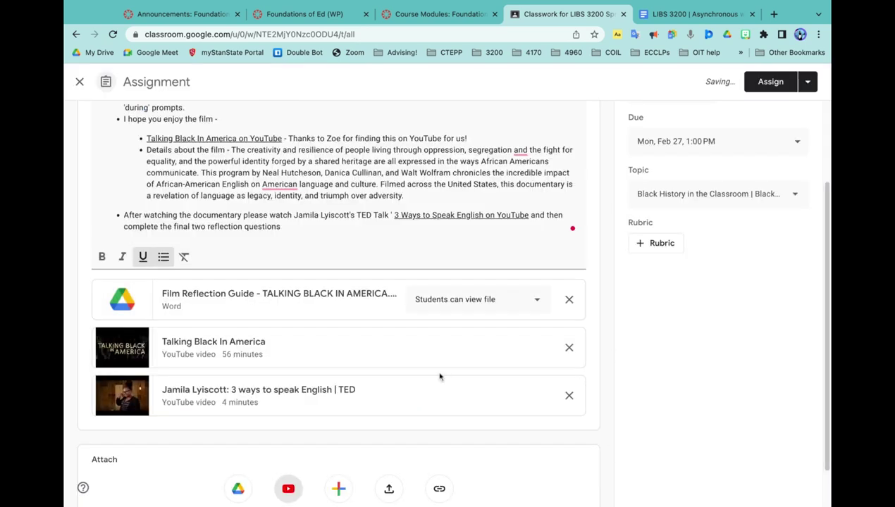
Step: Review the assignment's instructions, attachments and settings, and check the available options for adding a rubric
scroll(439, 375, "down", 1)
scroll(438, 377, "up", 3)
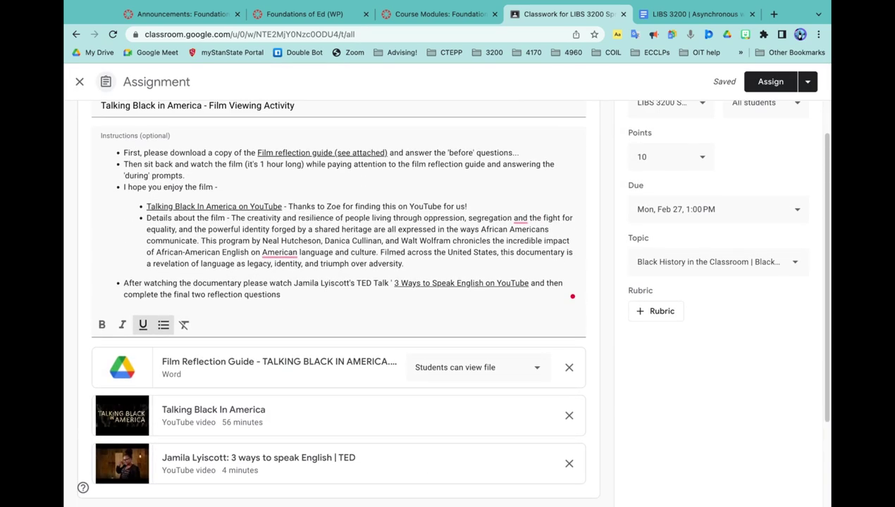
scroll(338, 281, "up", 2)
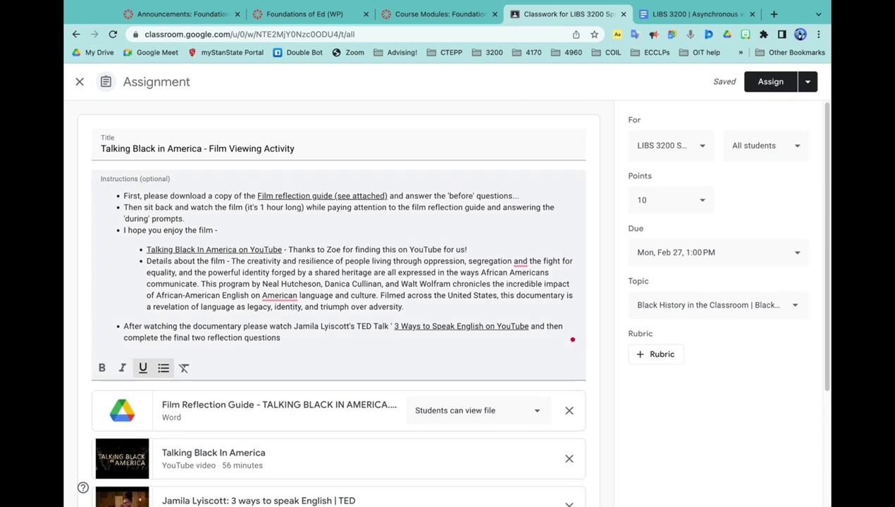
scroll(572, 339, "down", 1)
scroll(338, 302, "down", 4)
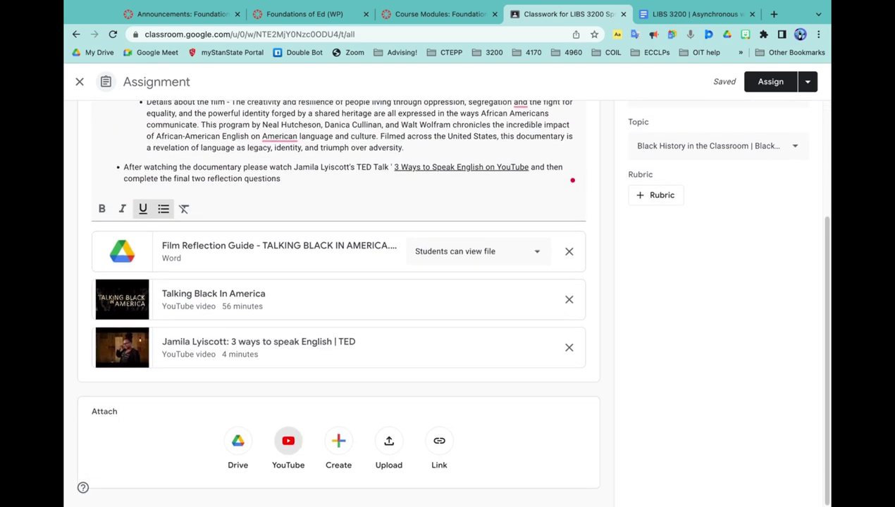
left_click(654, 195)
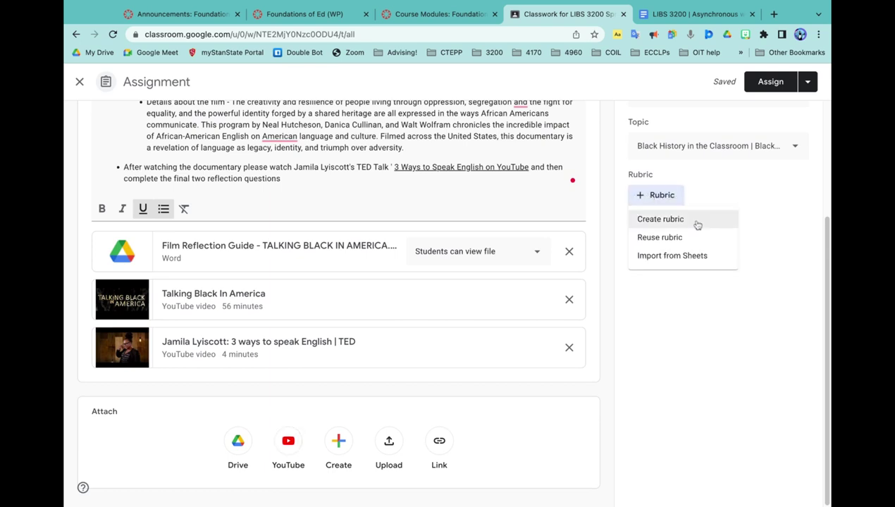
left_click(718, 182)
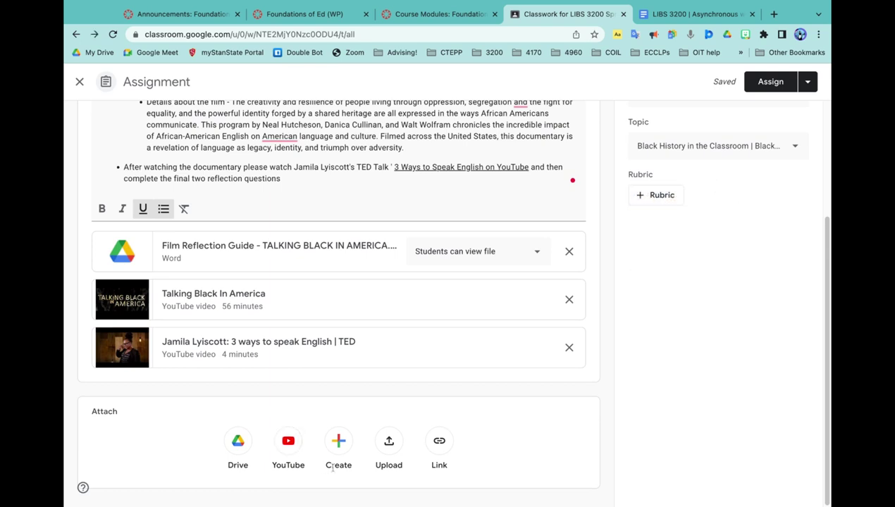
Step: Assign the "Talking Black in America - Film Viewing Activity" to all students in LIBS 3200
scroll(467, 267, "up", 1)
scroll(468, 268, "up", 4)
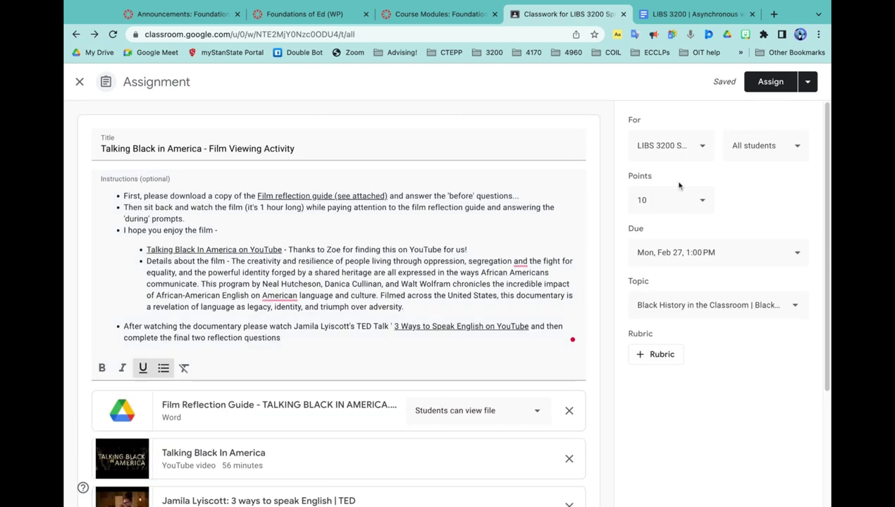
left_click(766, 84)
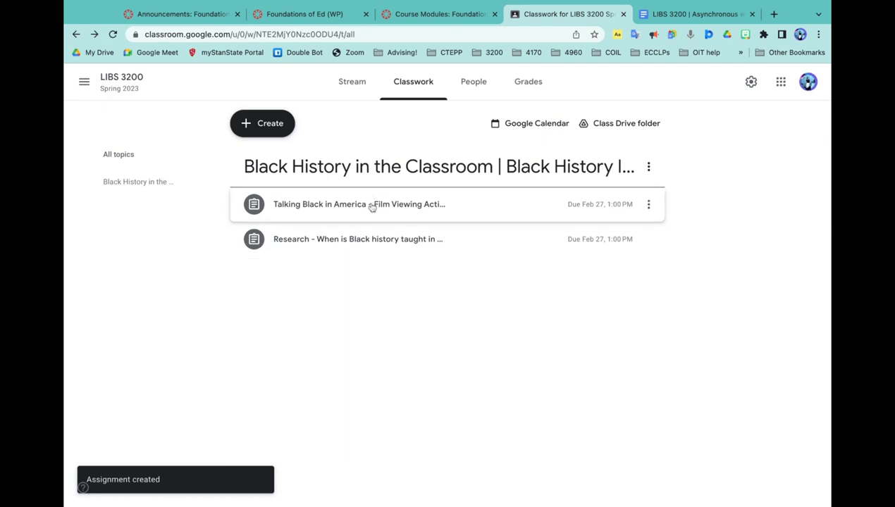
Step: View the LIBS 3200 class stream with its posted assignments and check the options for inviting students
left_click(355, 90)
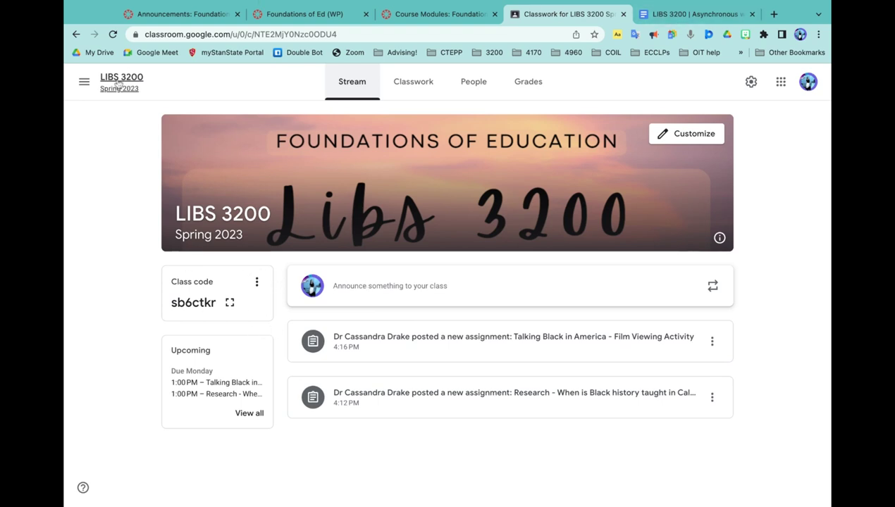
left_click(84, 82)
left_click(124, 217)
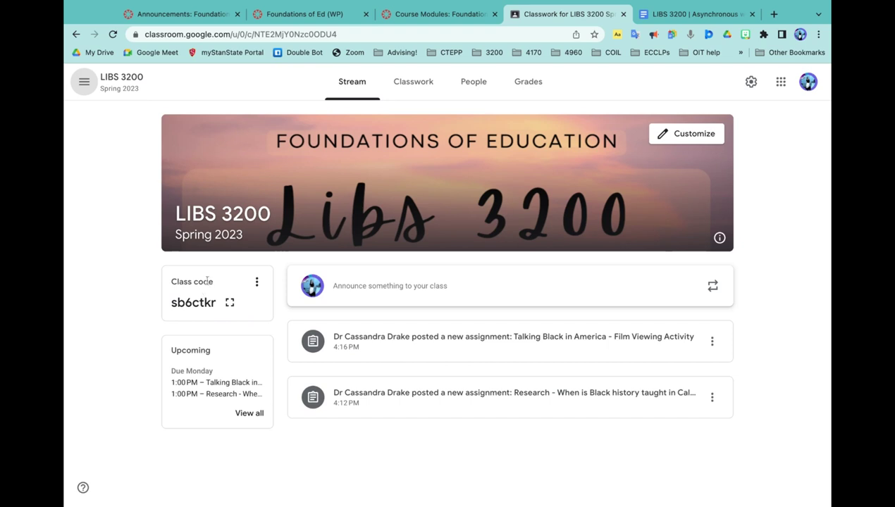
left_click(473, 83)
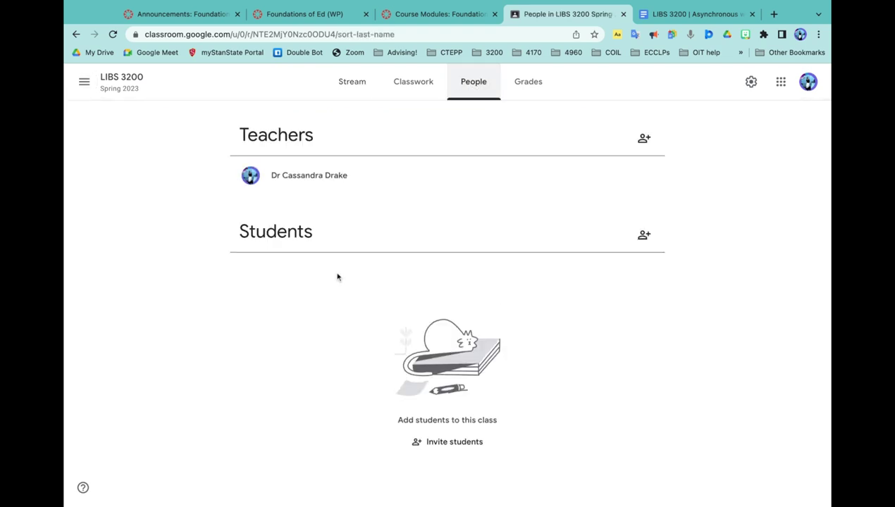
left_click(447, 441)
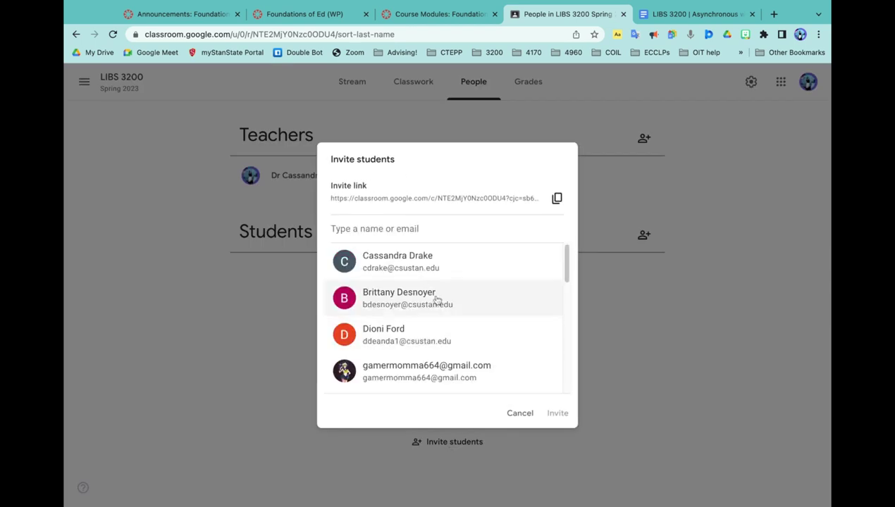
left_click(520, 414)
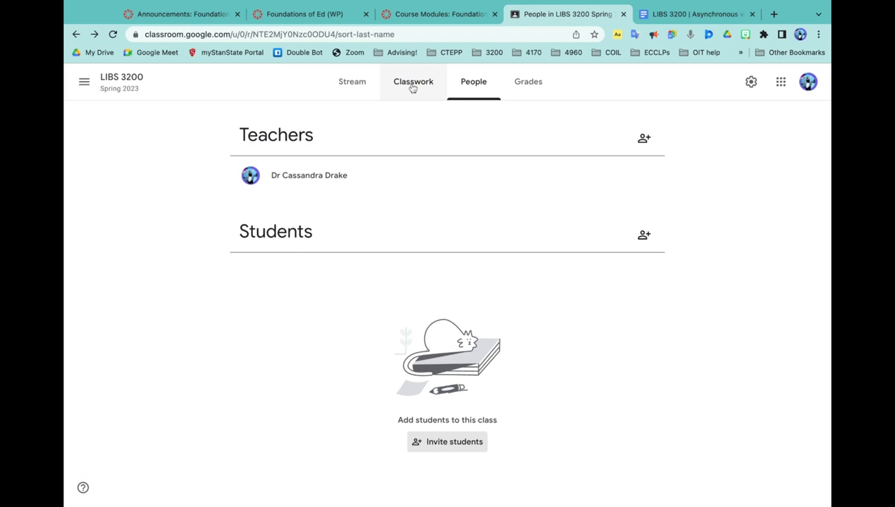
Step: Display the LIBS 3200 class code in large view from the class stream and copy the class invite link
left_click(351, 86)
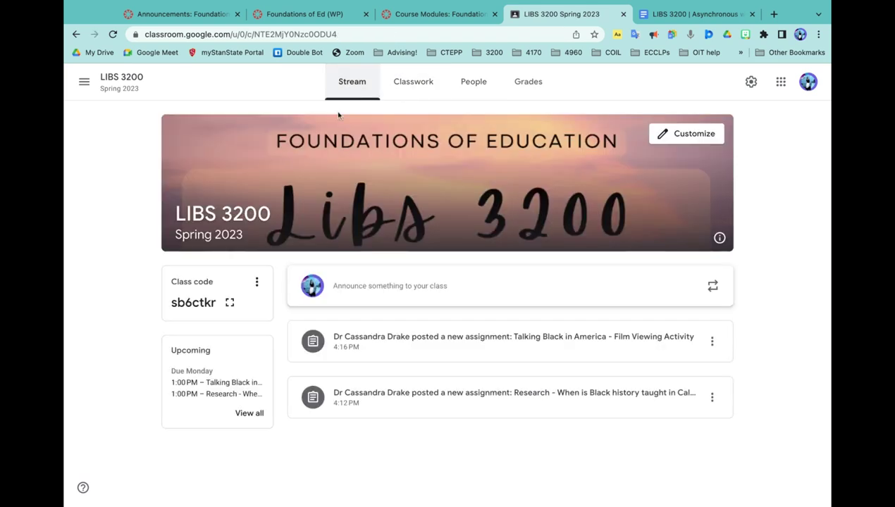
left_click(229, 303)
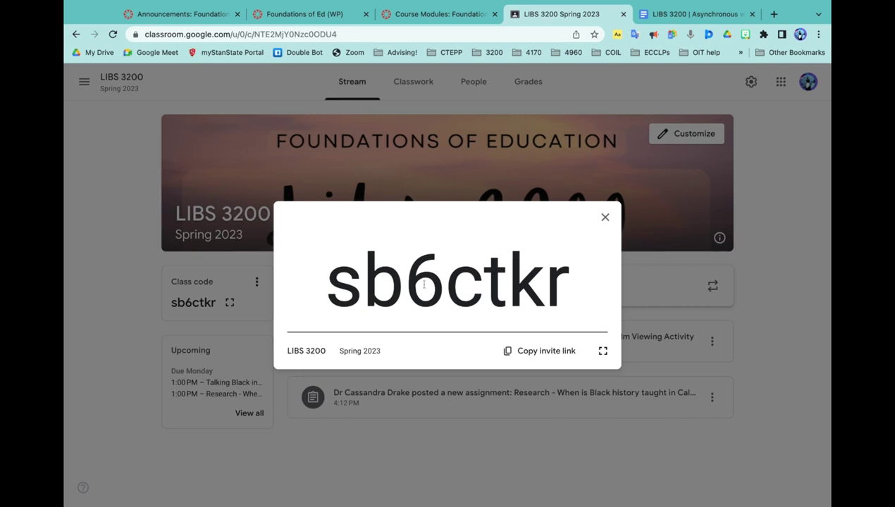
left_click_drag(329, 291, 564, 328)
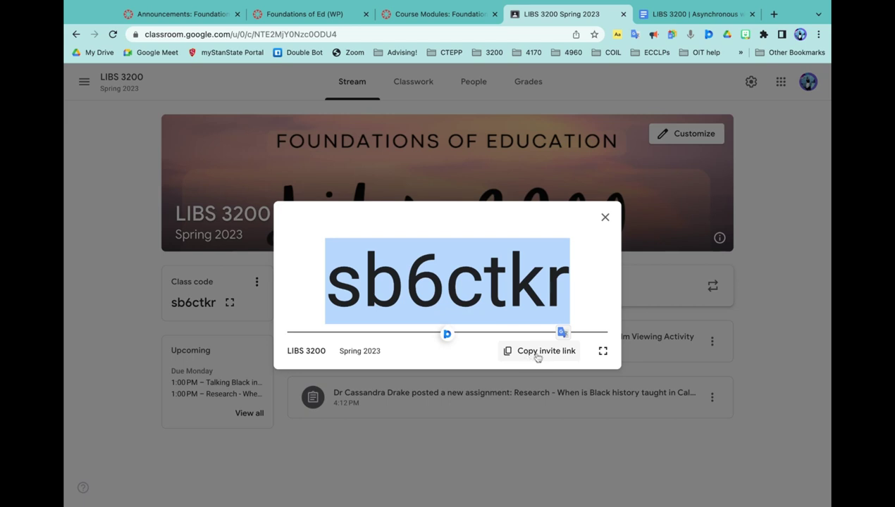
left_click(541, 351)
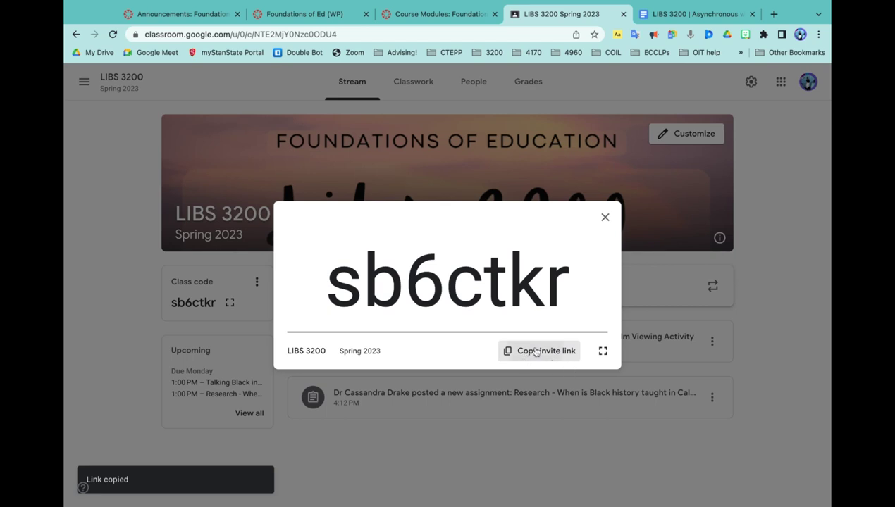
left_click(600, 218)
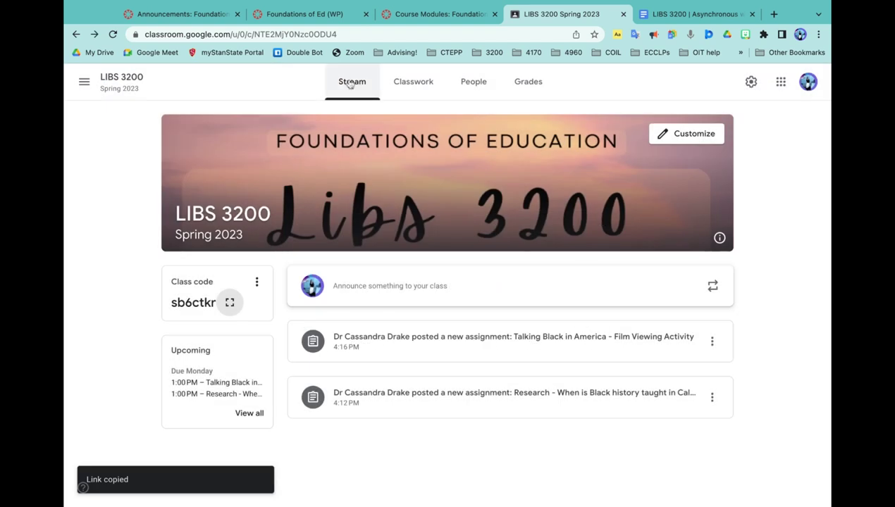
Step: Create a new announcement in the Canvas LIBS 3200 course, loading the auto-saved content, and paste the Classroom invite link into its body
left_click(203, 15)
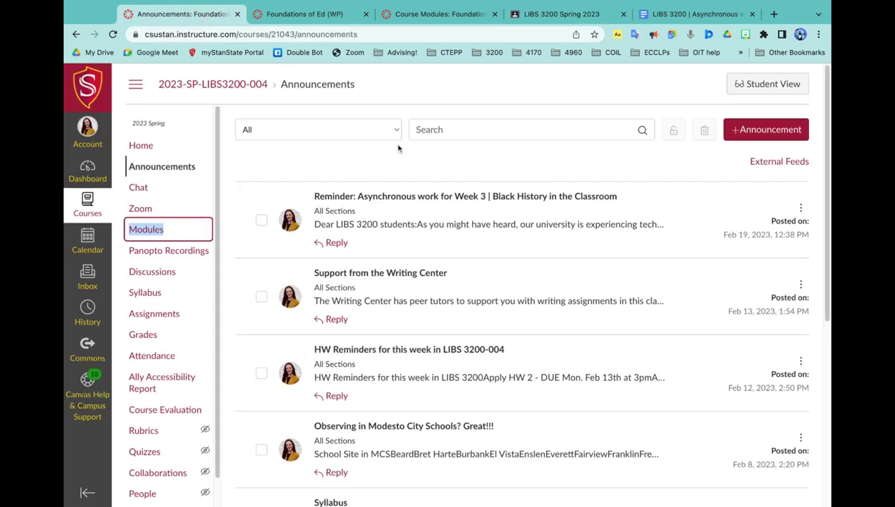
left_click(755, 133)
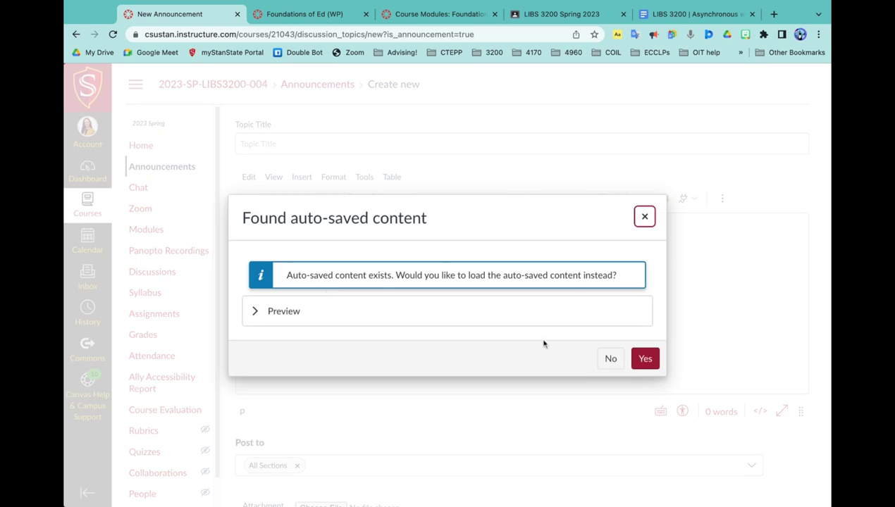
left_click(644, 358)
left_click(369, 276)
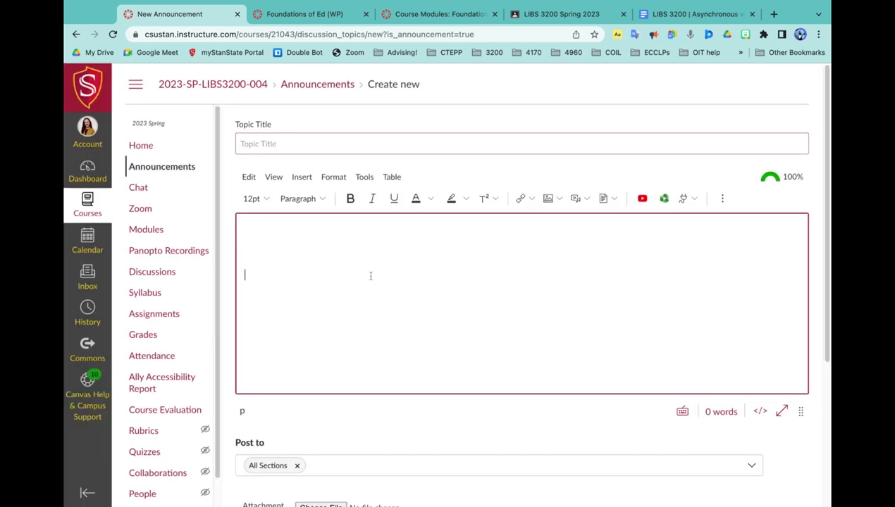
key("super+v")
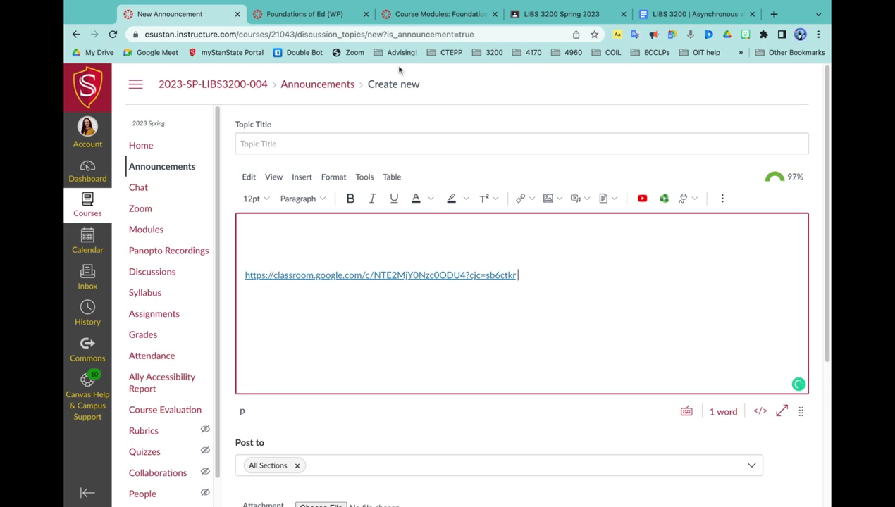
Step: Switch back to Google Classroom, open the LIBS 4170 Spring 2023 class and look through the posts in its stream
left_click(591, 15)
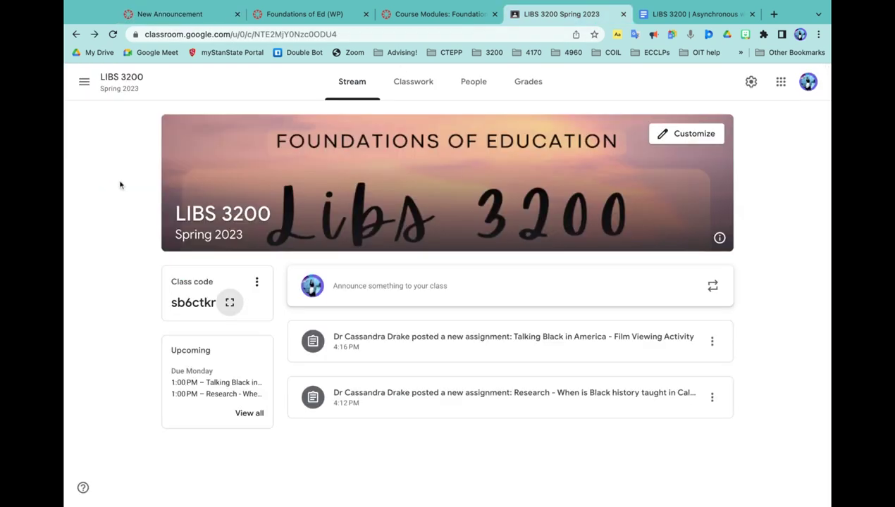
left_click(84, 82)
left_click(124, 255)
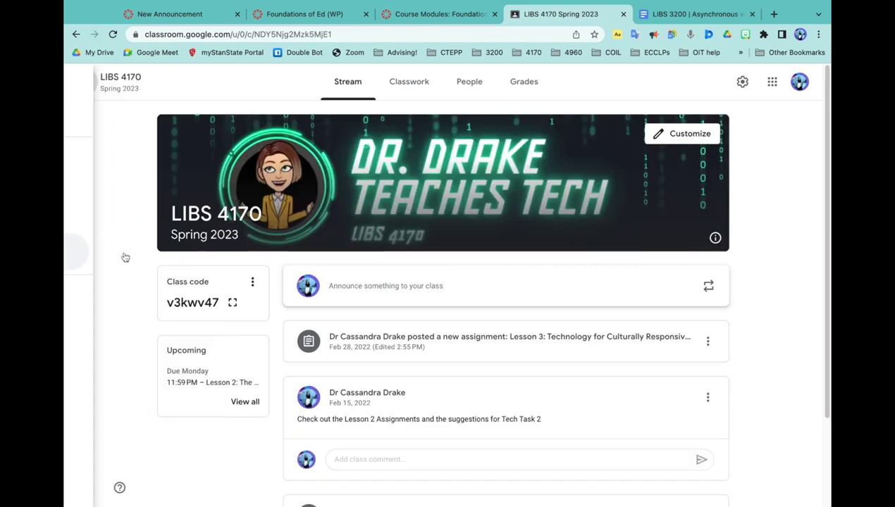
scroll(358, 215, "down", 2)
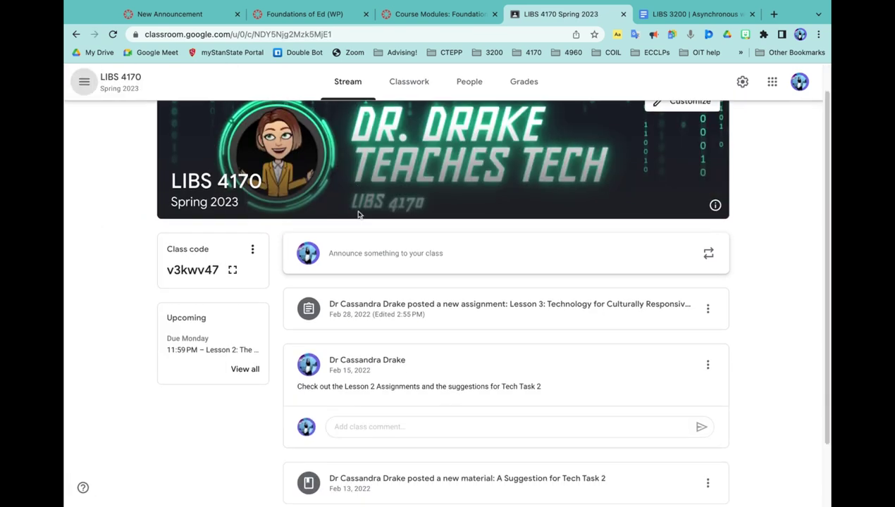
scroll(358, 215, "down", 2)
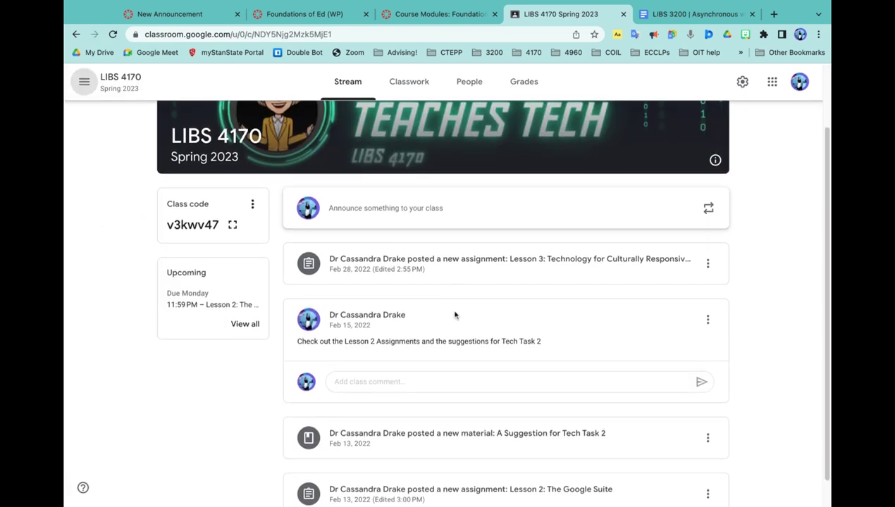
scroll(428, 408, "down", 2)
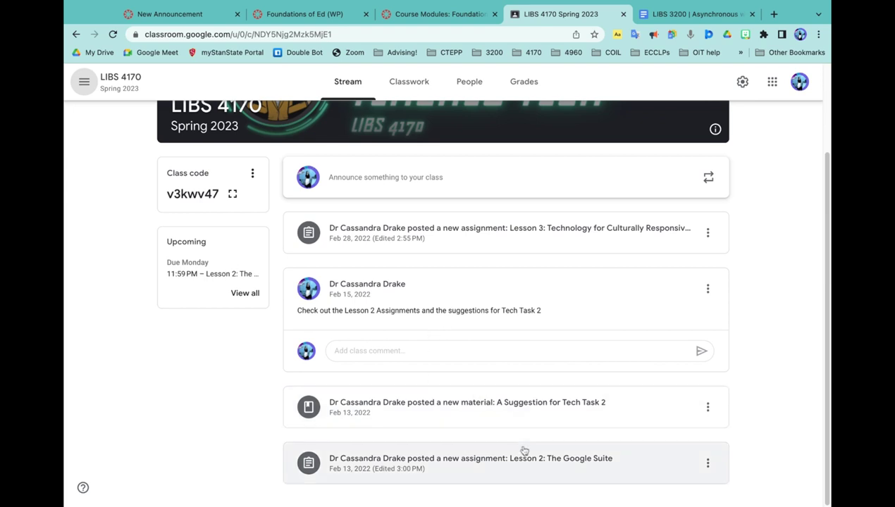
Step: Examine the student work and instructions of the "Lesson 2: The Google Suite" assignment, and return to the LIBS 4170 stream
left_click(459, 464)
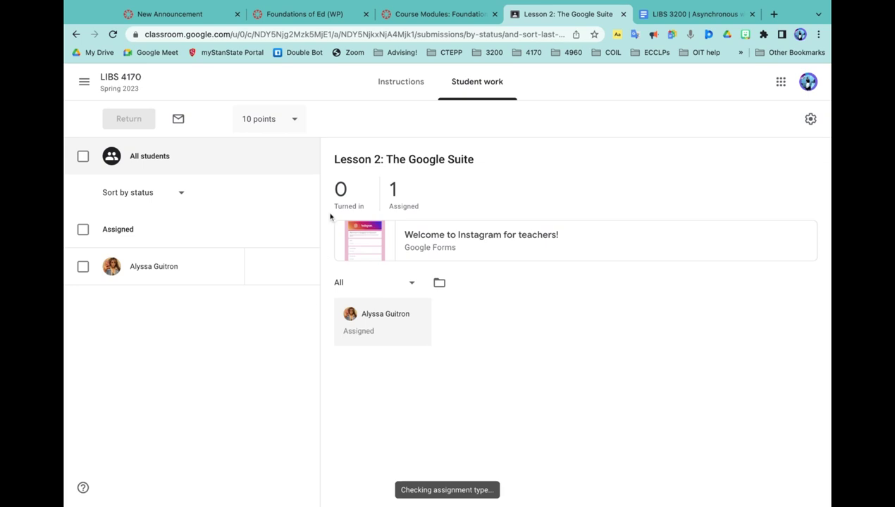
left_click(391, 84)
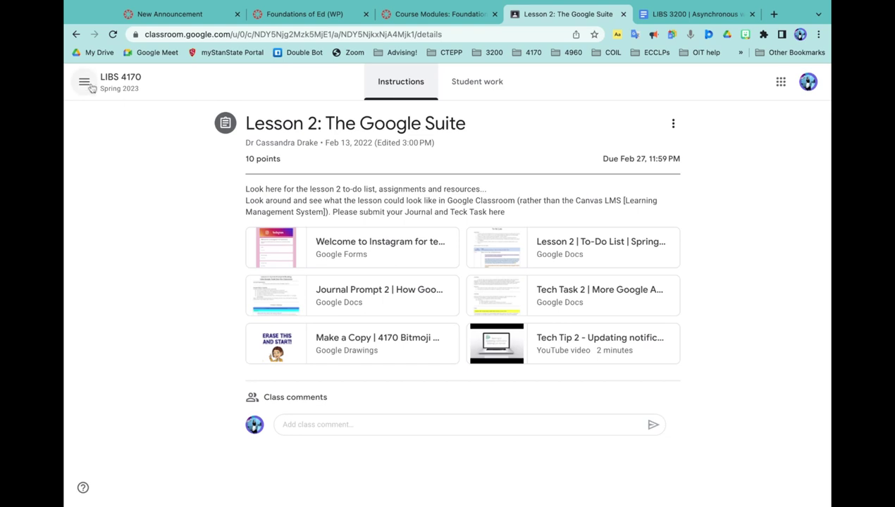
left_click(138, 84)
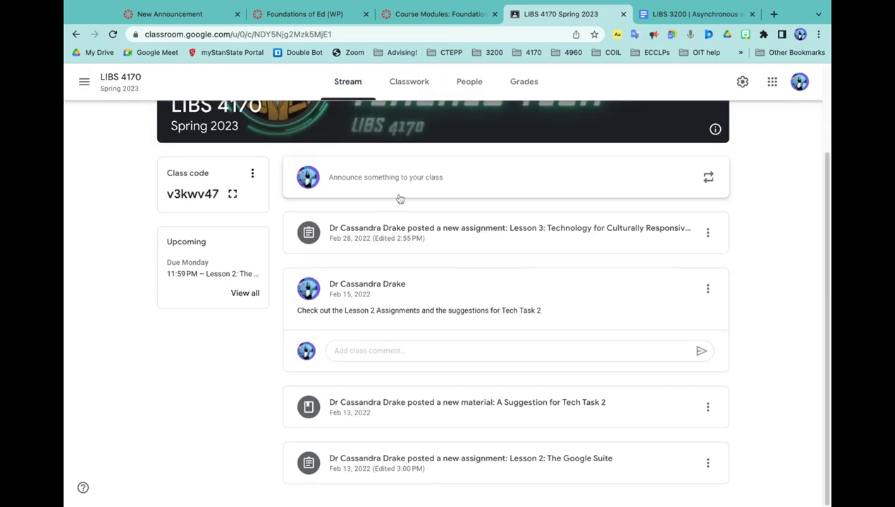
scroll(399, 197, "up", 1)
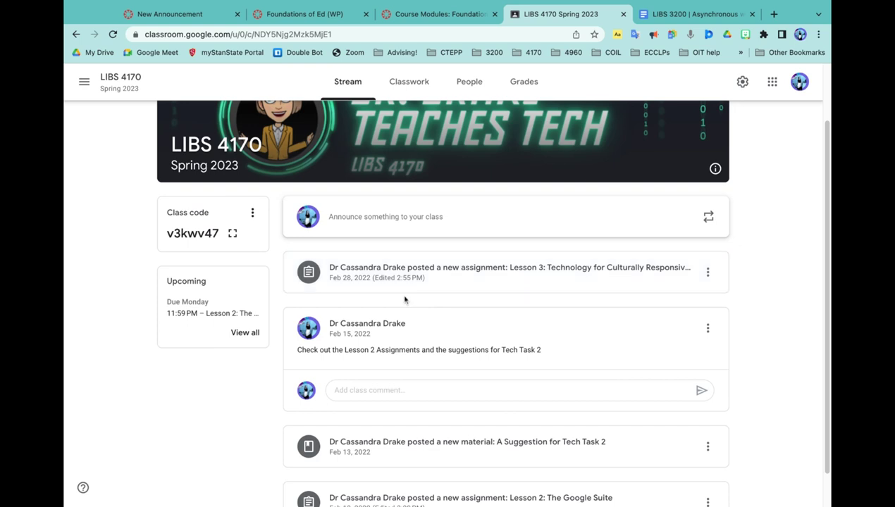
scroll(485, 307, "down", 1)
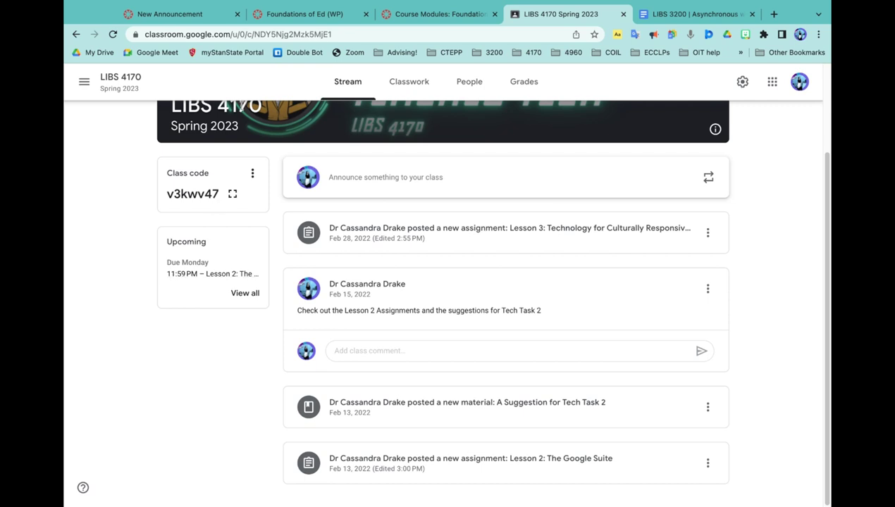
scroll(487, 198, "up", 3)
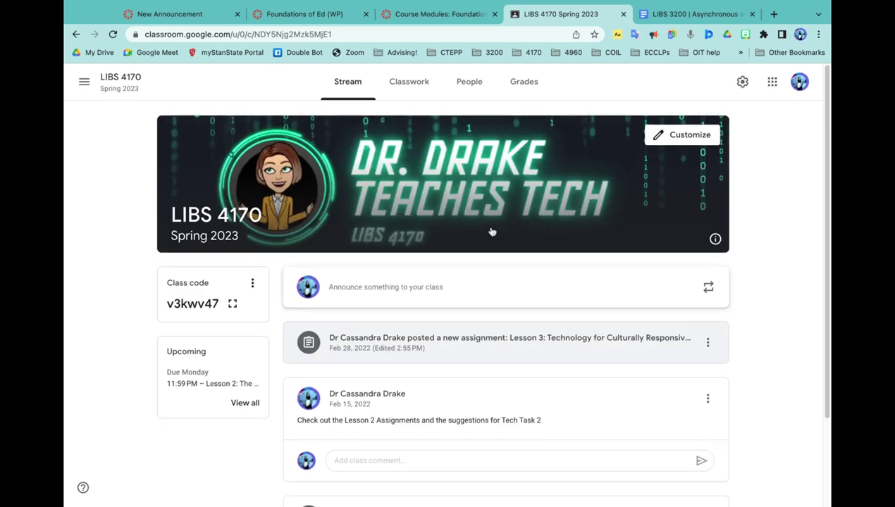